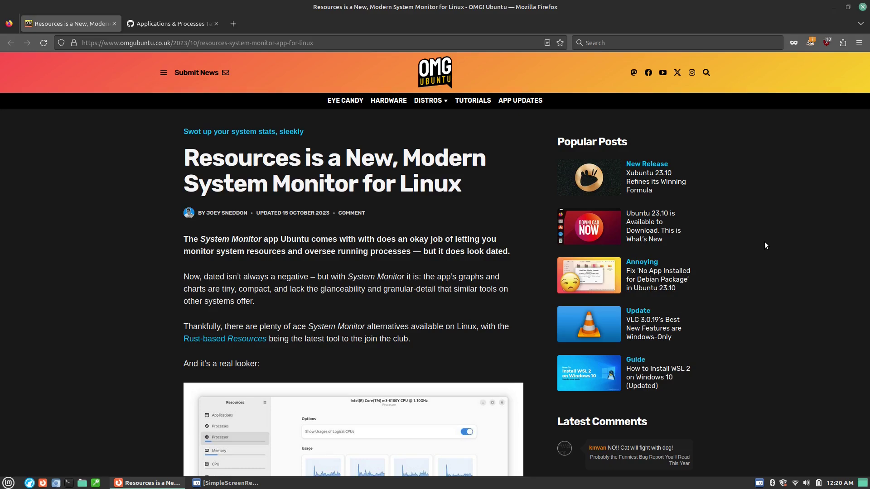
- Scroll up and down through the page currently on screen
{"action": "scroll", "coordinate": [669, 303], "scroll_direction": "down", "scroll_amount": 5}
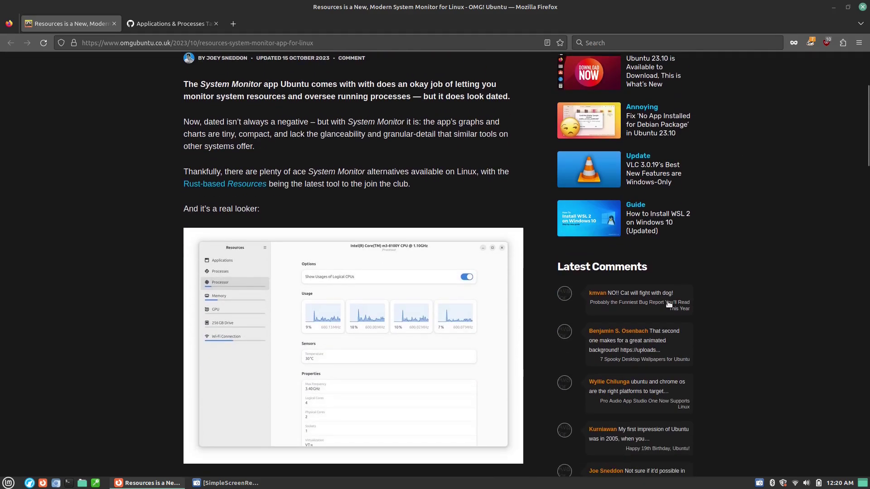
{"action": "scroll", "coordinate": [669, 302], "scroll_direction": "down", "scroll_amount": 2}
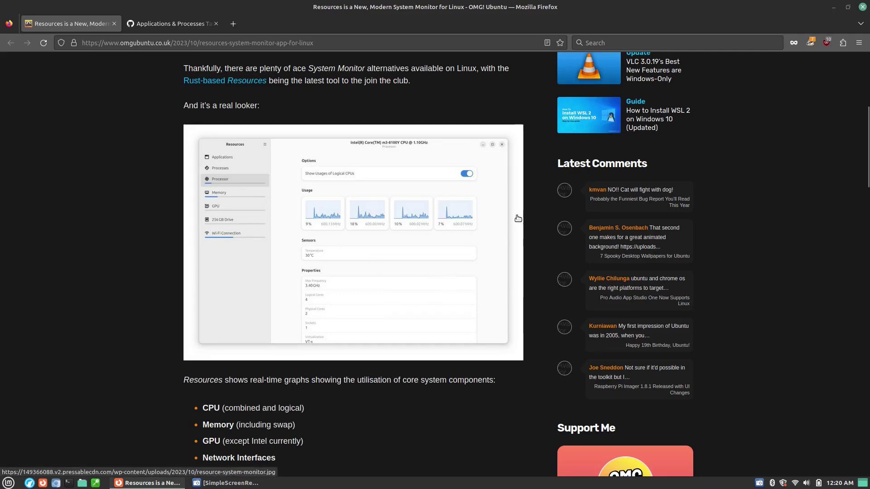
{"action": "scroll", "coordinate": [480, 255], "scroll_direction": "down", "scroll_amount": 2}
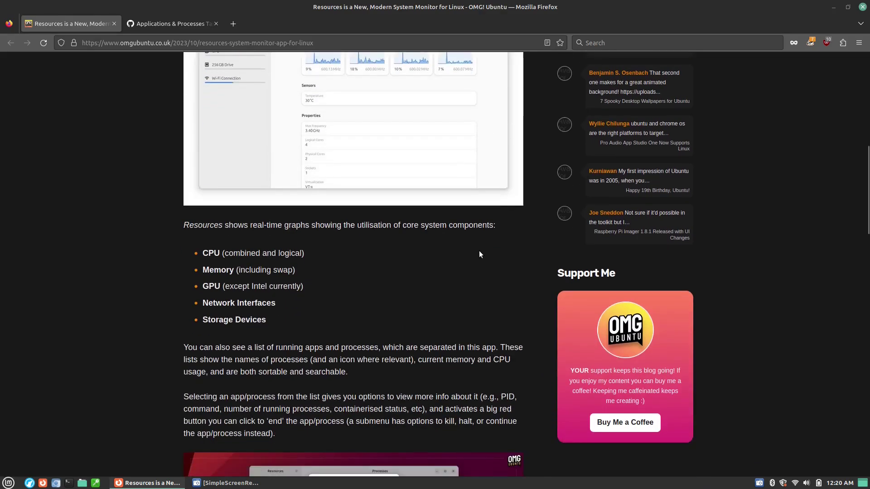
{"action": "scroll", "coordinate": [479, 255], "scroll_direction": "up", "scroll_amount": 8}
{"action": "scroll", "coordinate": [479, 252], "scroll_direction": "down", "scroll_amount": 8}
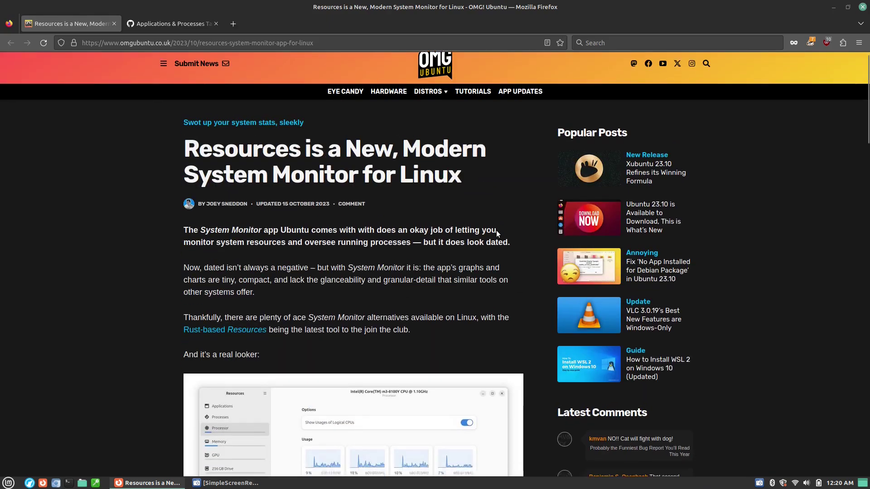
{"action": "scroll", "coordinate": [499, 227], "scroll_direction": "down", "scroll_amount": 8}
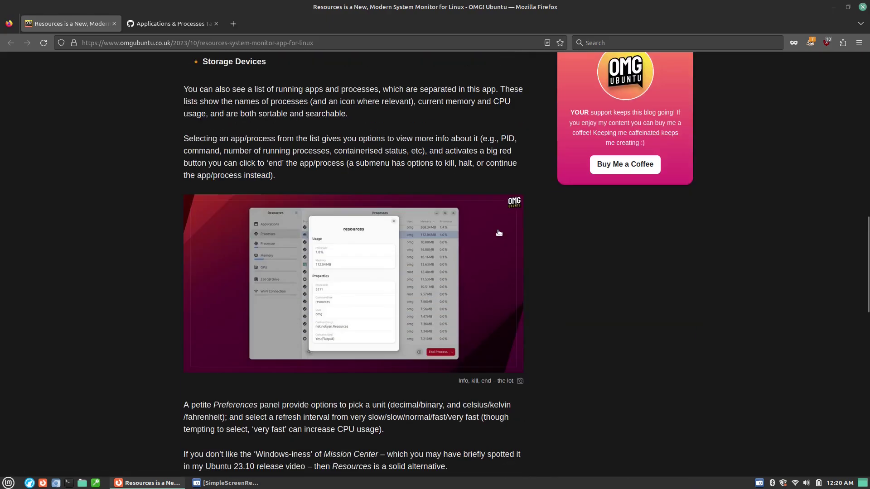
{"action": "scroll", "coordinate": [500, 225], "scroll_direction": "up", "scroll_amount": 8}
{"action": "scroll", "coordinate": [501, 228], "scroll_direction": "up", "scroll_amount": 8}
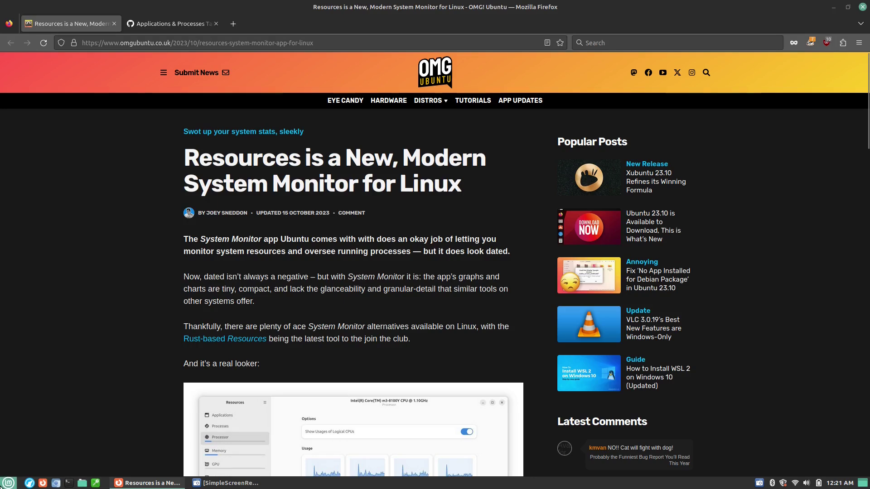
- Launch System Monitor by searching 'sys', maximize it, and show its Resources graphs
{"action": "left_click", "coordinate": [9, 483]}
{"action": "type", "text": "sys"}
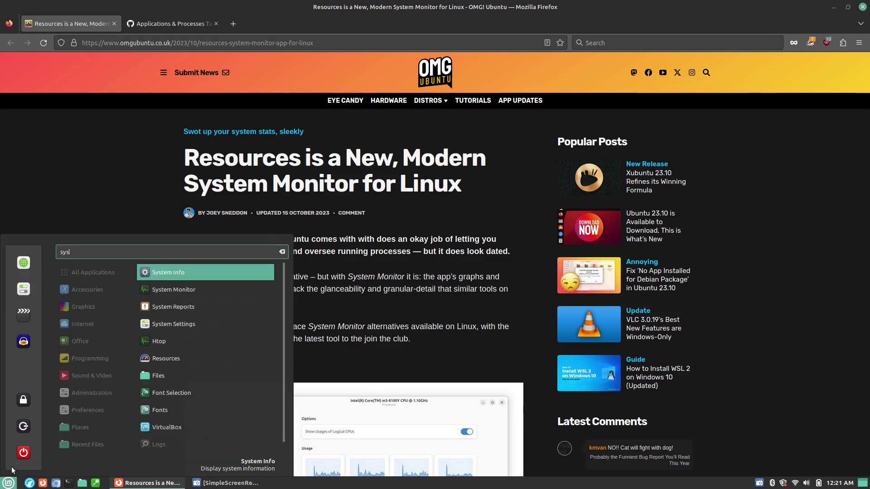
{"action": "left_click", "coordinate": [233, 295]}
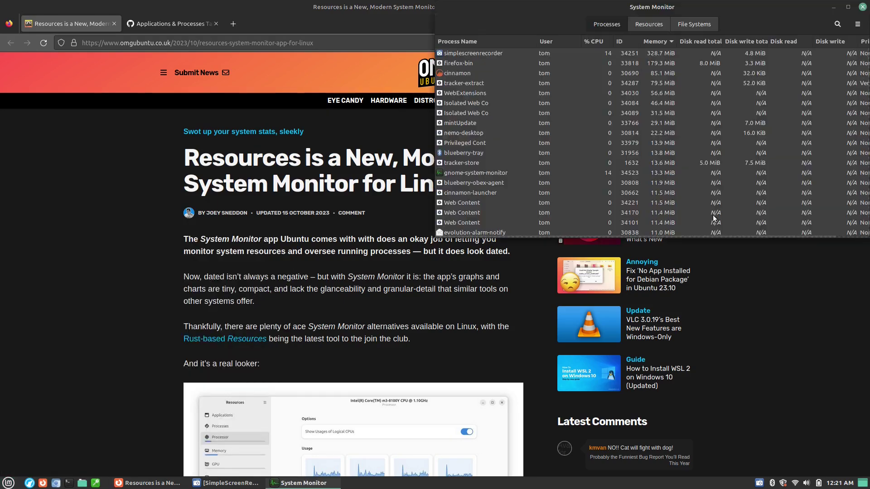
{"action": "left_click", "coordinate": [848, 7]}
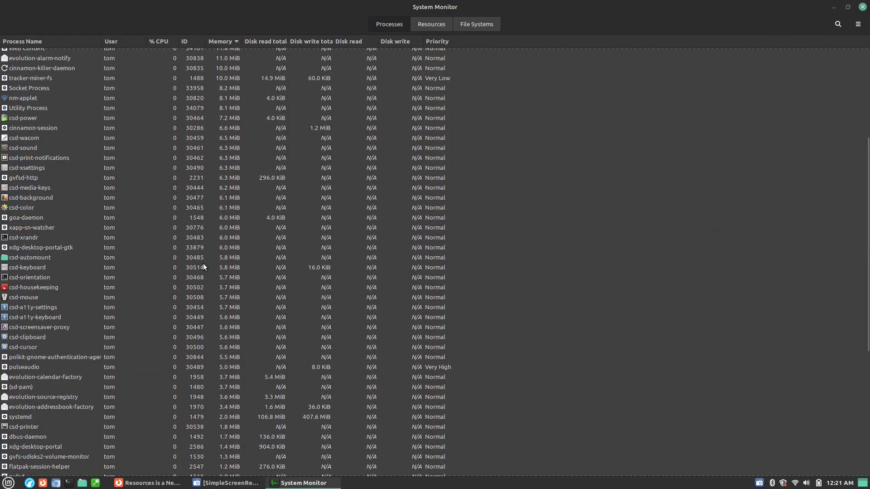
{"action": "left_click", "coordinate": [444, 26]}
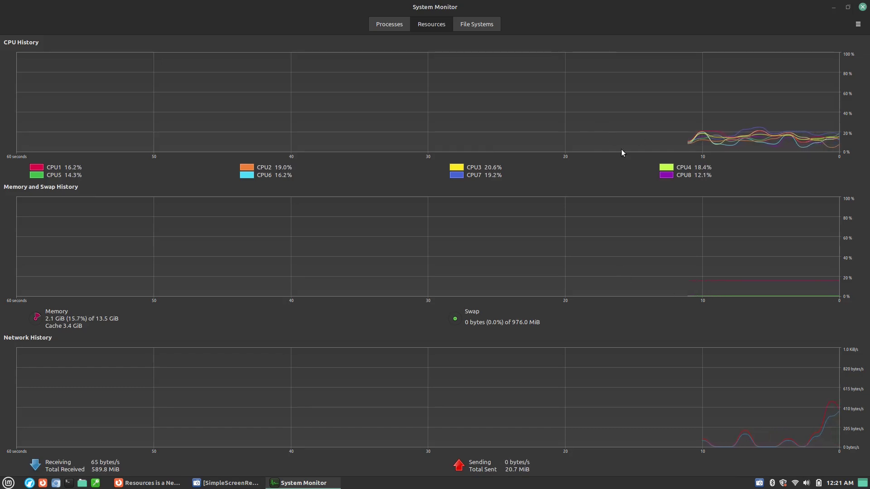
{"action": "key", "text": "super"}
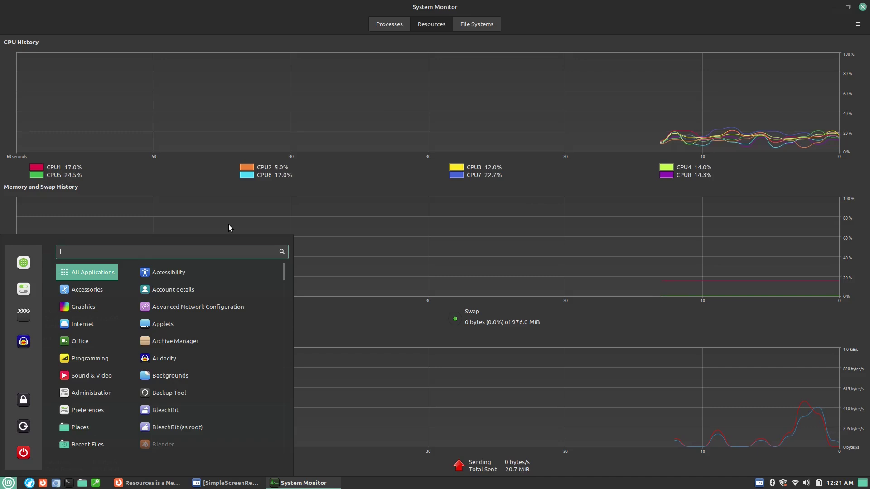
{"action": "type", "text": "s"}
{"action": "key", "text": "BackSpace"}
{"action": "type", "text": "usb"}
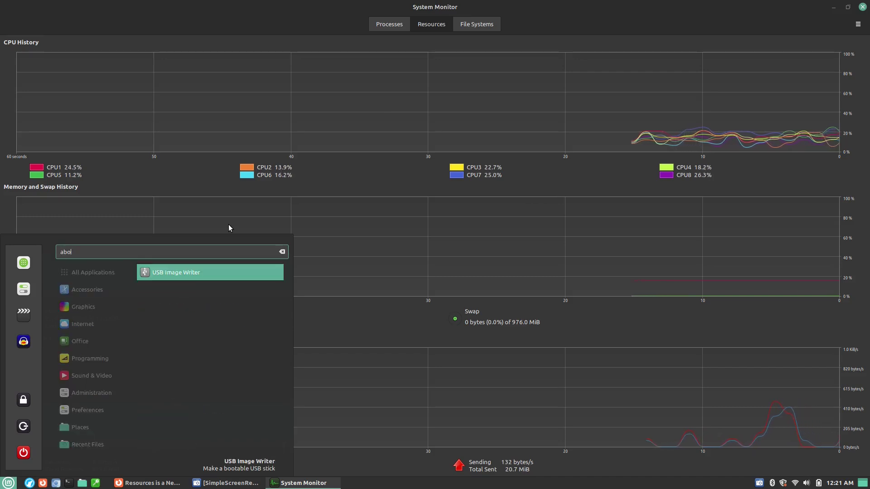
{"action": "key", "text": "BackSpace"}
{"action": "key", "text": "BackSpace"}
{"action": "key", "text": "BackSpace"}
{"action": "type", "text": "sys"}
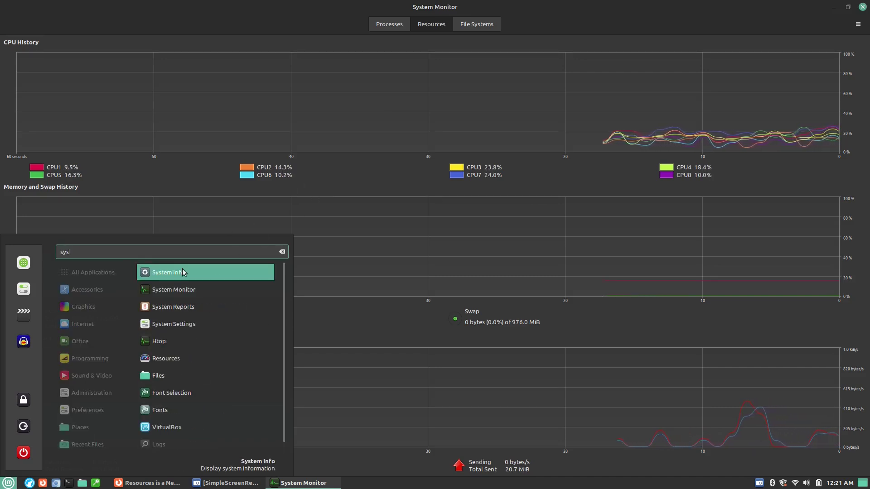
{"action": "key", "text": "Return"}
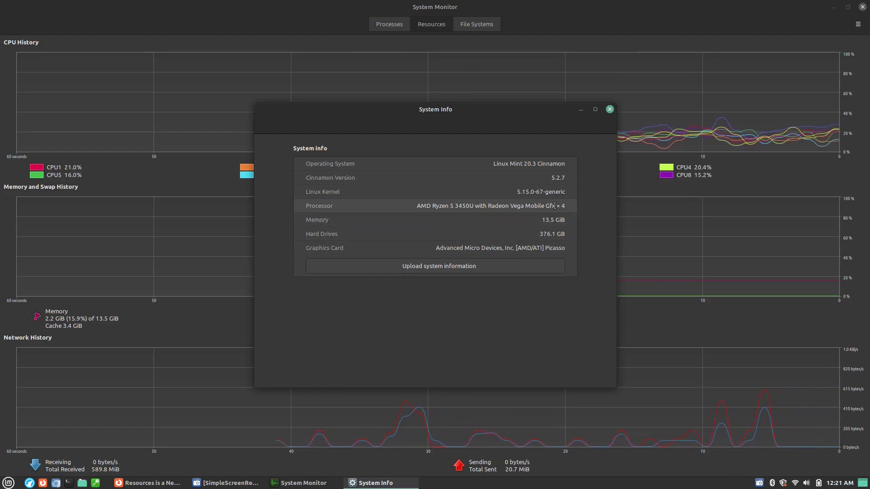
{"action": "left_click", "coordinate": [610, 109]}
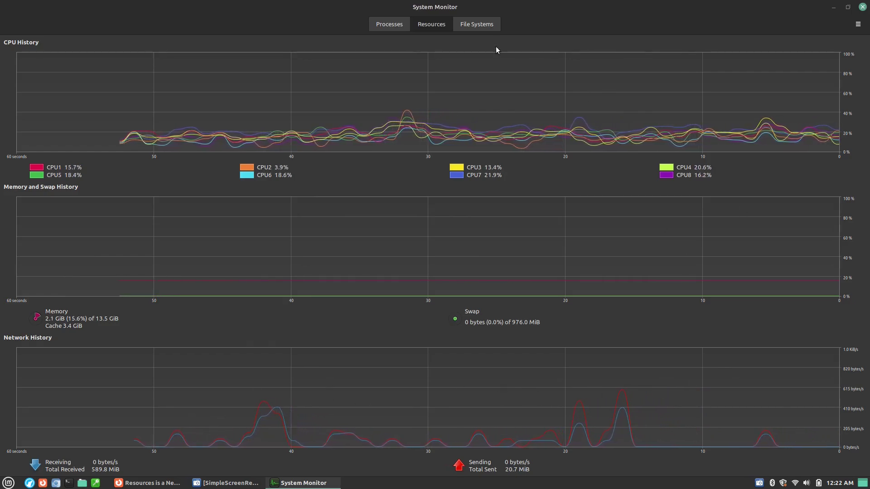
{"action": "left_click", "coordinate": [479, 24]}
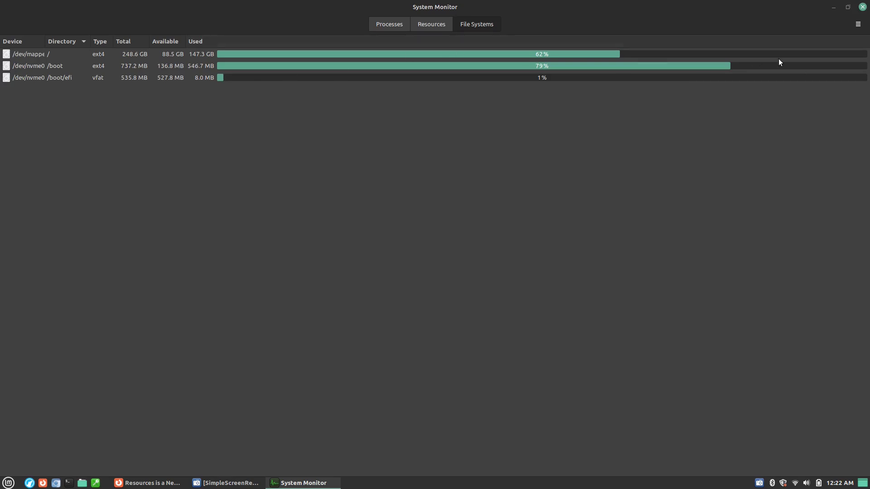
- Switch between the Processes and Resources tabs, ending on the process list, then open a terminal
{"action": "left_click", "coordinate": [395, 25]}
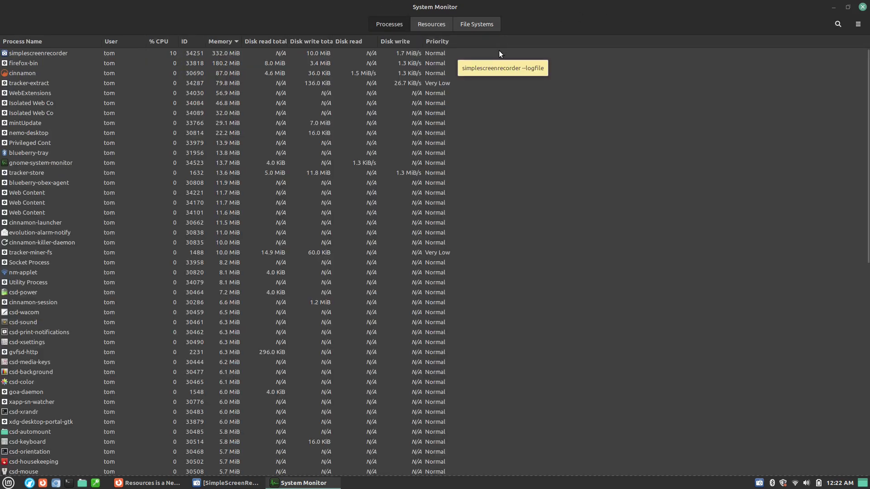
{"action": "left_click", "coordinate": [429, 22]}
{"action": "left_click", "coordinate": [386, 27]}
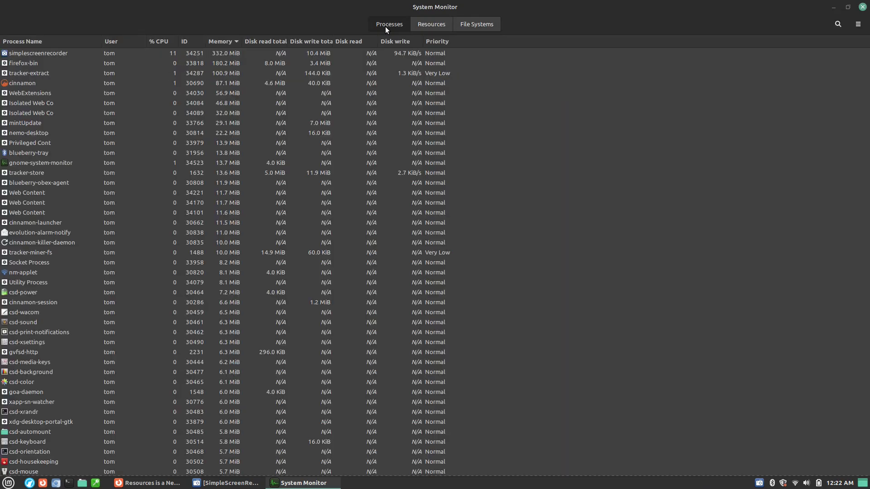
{"action": "key", "text": "ctrl+alt+t"}
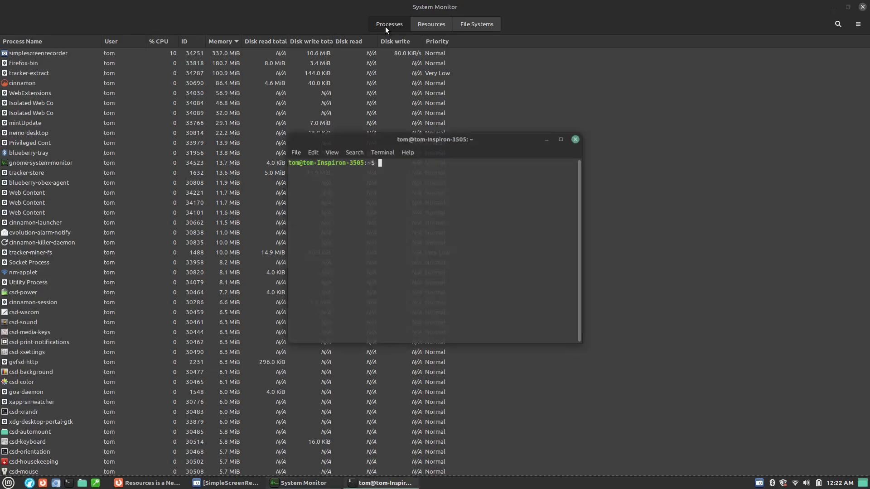
- Run htop in the terminal and maximize the window to see every process
{"action": "type", "text": "htop"}
{"action": "key", "text": "Return"}
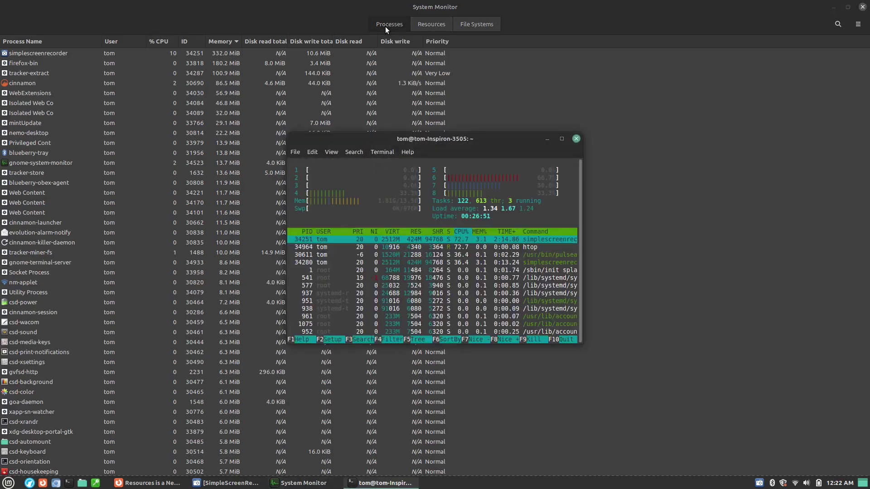
{"action": "left_click", "coordinate": [558, 139]}
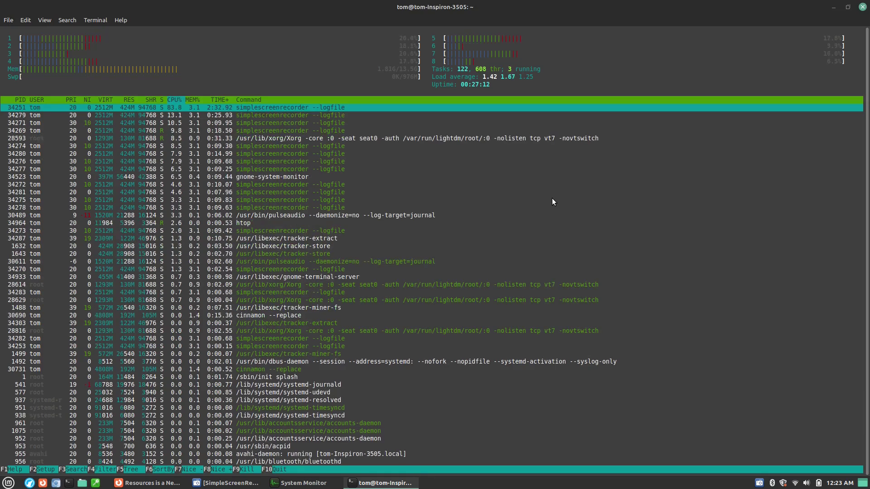
- Suspend htop, exit the shell to close the terminal, and close System Monitor
{"action": "key", "text": "ctrl+z"}
{"action": "type", "text": "exit"}
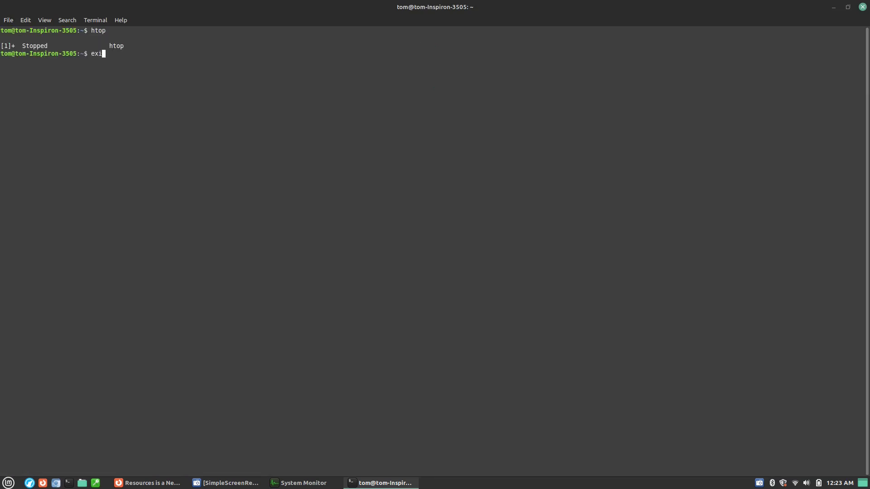
{"action": "key", "text": "Return"}
{"action": "type", "text": "exit"}
{"action": "key", "text": "Return"}
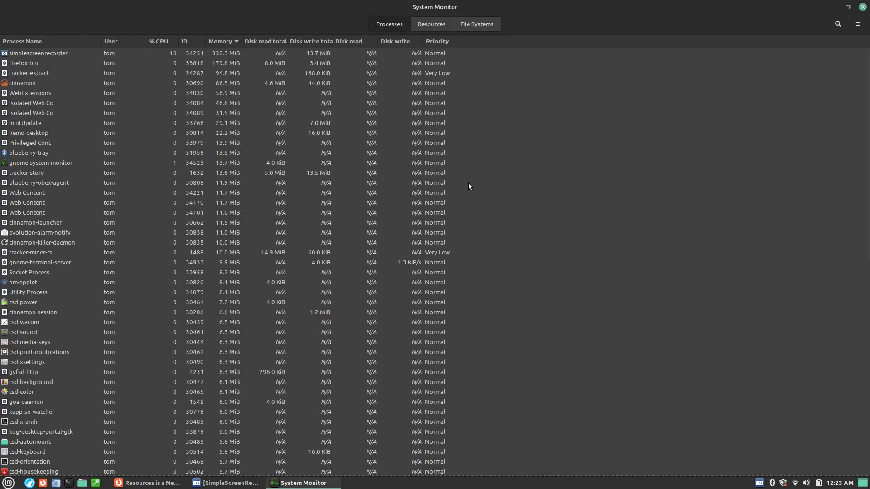
{"action": "left_click", "coordinate": [861, 8]}
- Launch Resources by searching 're' and check its near-empty Processes and Applications lists
{"action": "key", "text": "super"}
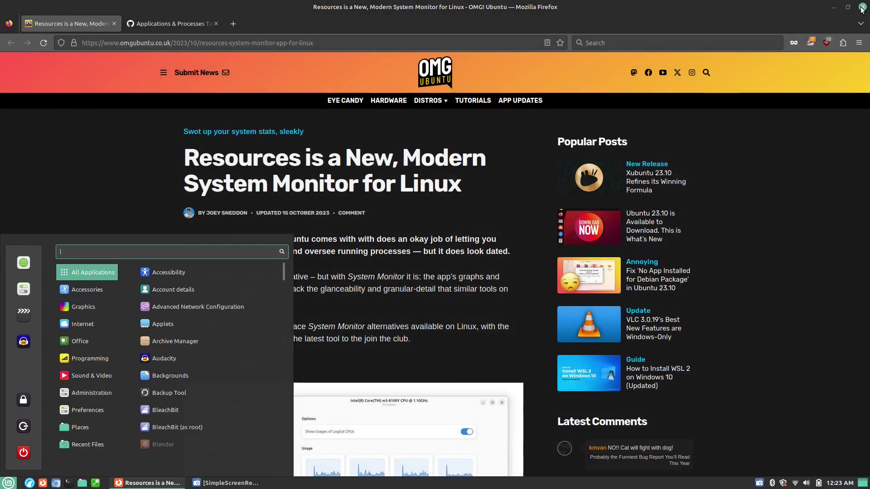
{"action": "type", "text": "re"}
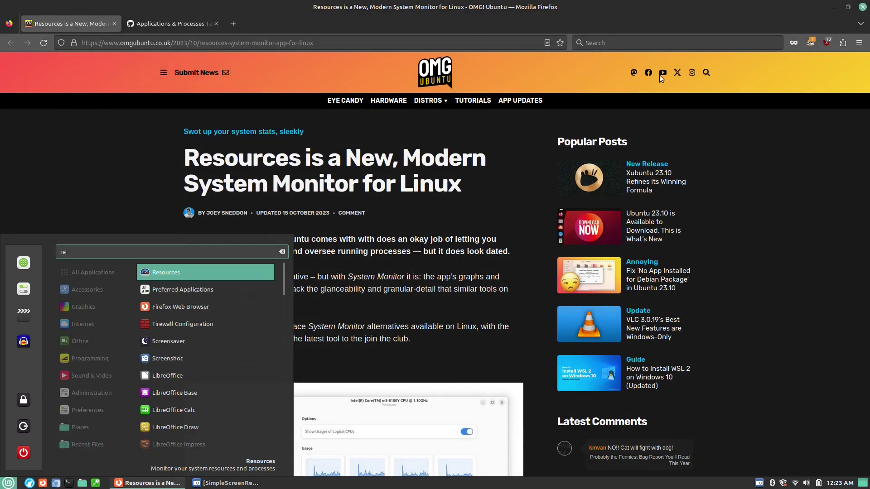
{"action": "left_click", "coordinate": [208, 267]}
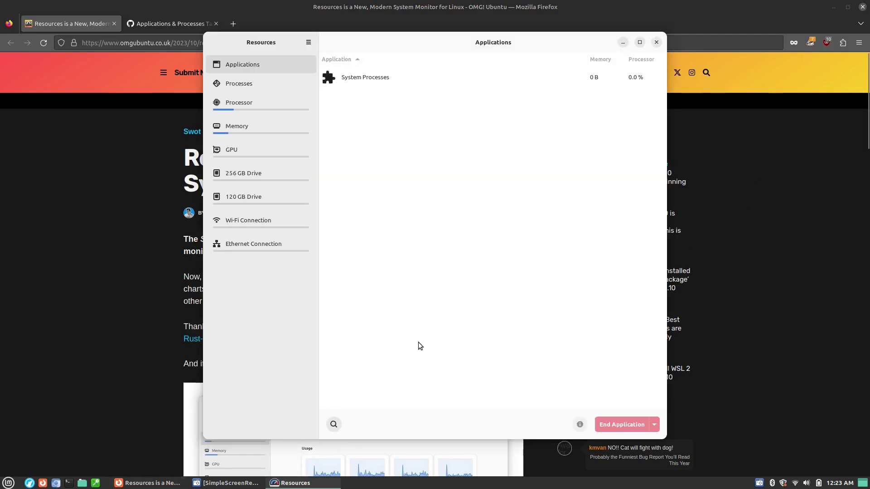
{"action": "left_click", "coordinate": [256, 80]}
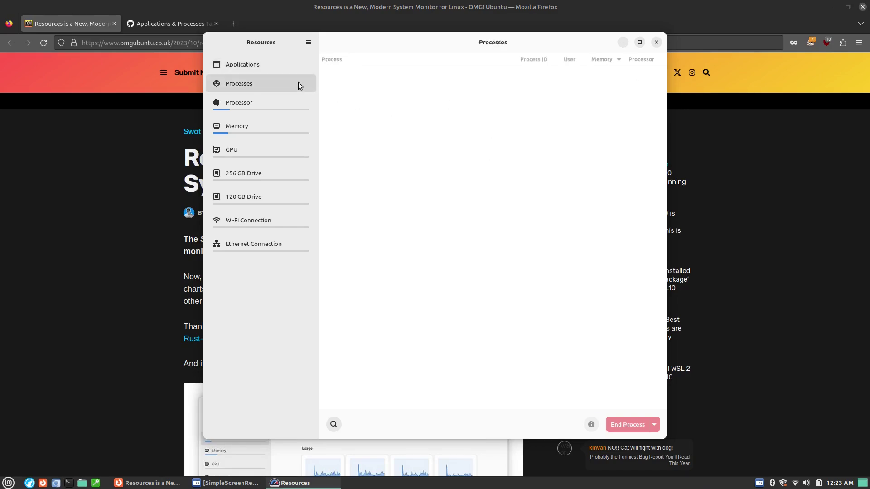
{"action": "left_click", "coordinate": [281, 71]}
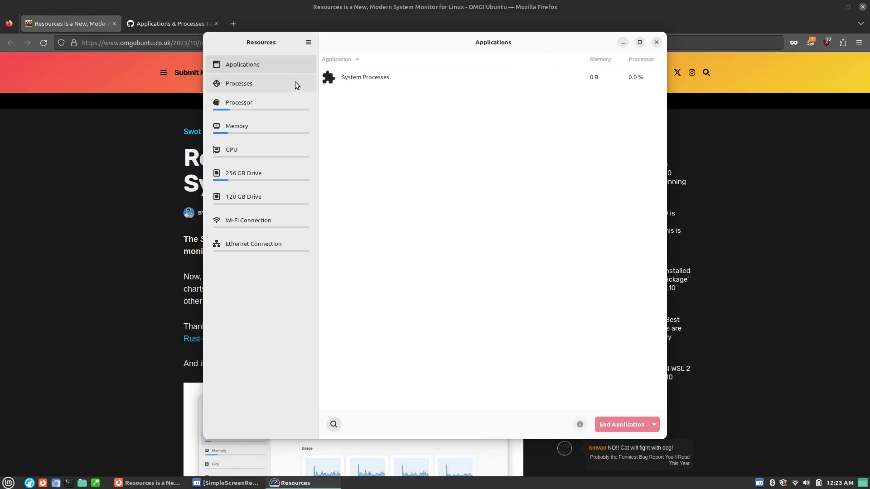
{"action": "left_click", "coordinate": [169, 23]}
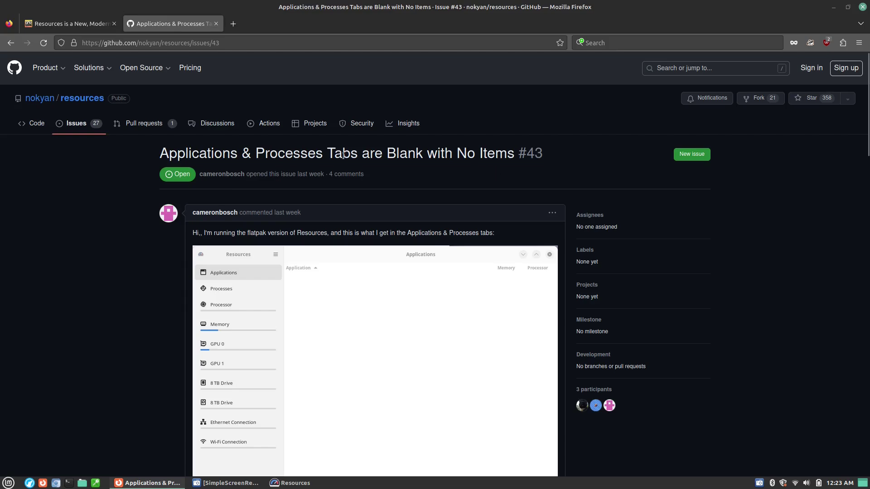
- Scroll through the four comments on issue #43, then back to the top
{"action": "scroll", "coordinate": [561, 174], "scroll_direction": "down", "scroll_amount": 15}
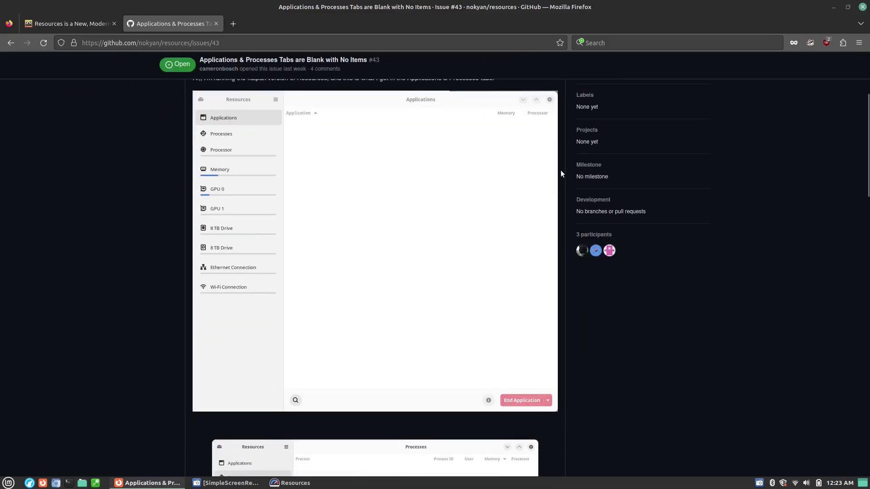
{"action": "scroll", "coordinate": [572, 189], "scroll_direction": "down", "scroll_amount": 15}
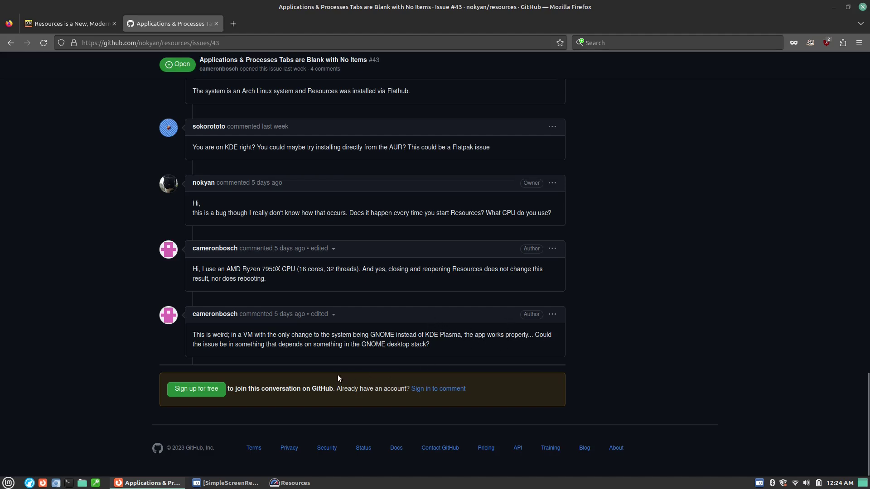
{"action": "scroll", "coordinate": [425, 336], "scroll_direction": "up", "scroll_amount": 10}
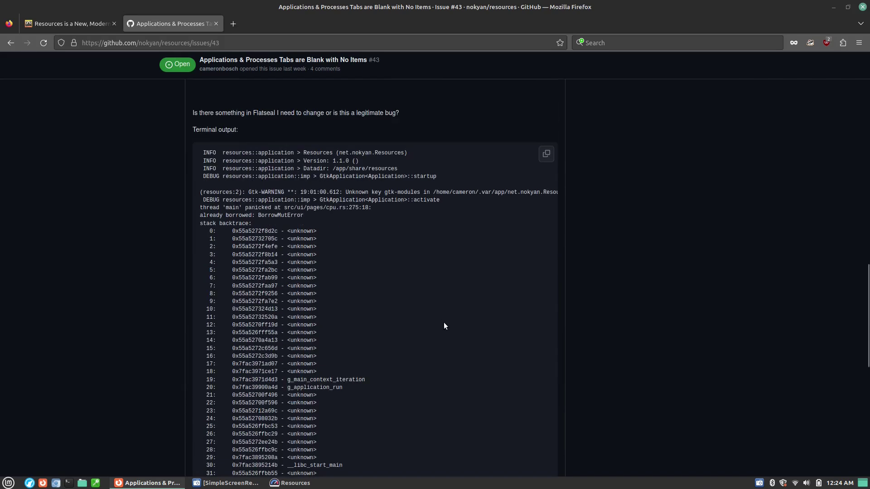
{"action": "scroll", "coordinate": [398, 255], "scroll_direction": "down", "scroll_amount": 10}
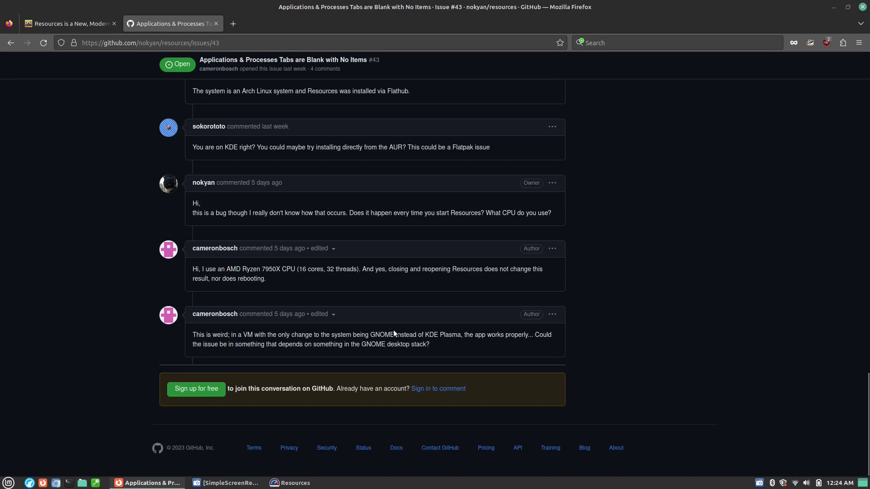
{"action": "scroll", "coordinate": [386, 332], "scroll_direction": "up", "scroll_amount": 10}
{"action": "scroll", "coordinate": [388, 335], "scroll_direction": "up", "scroll_amount": 5}
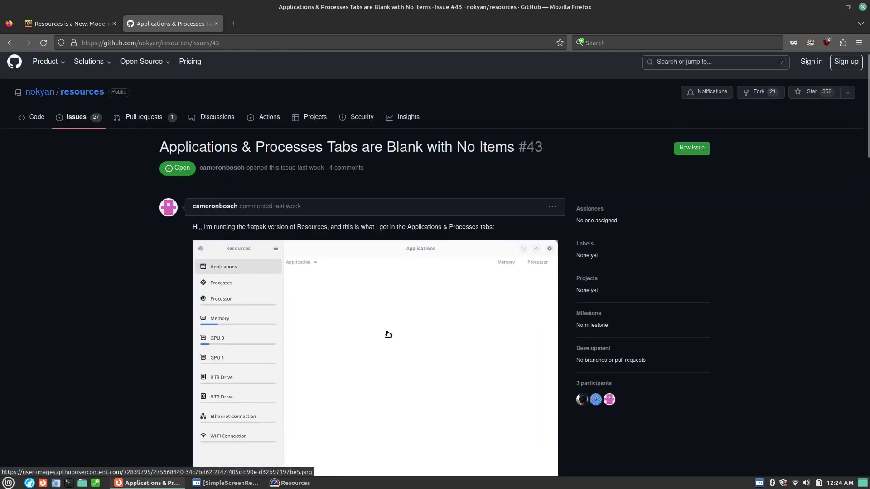
- Go back twice to the nokyan/resources repository and read the README's Dependencies and Installing sections
{"action": "mouse_move", "coordinate": [30, 62]}
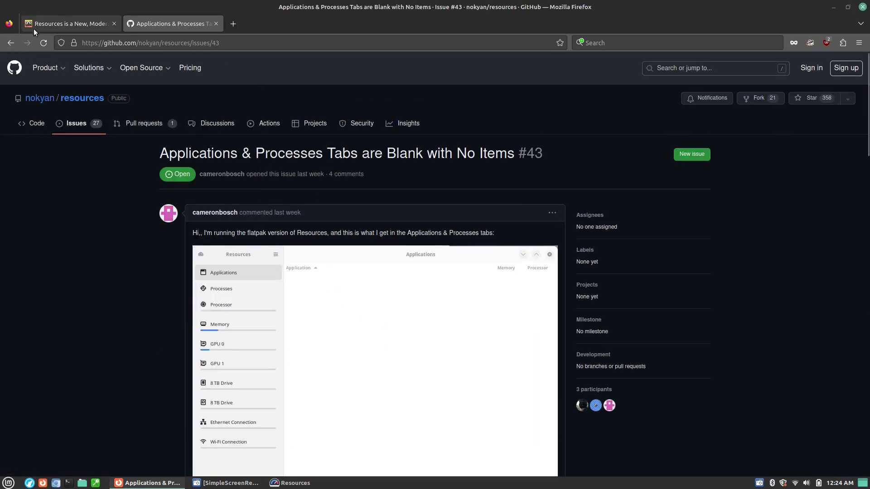
{"action": "left_click", "coordinate": [11, 42]}
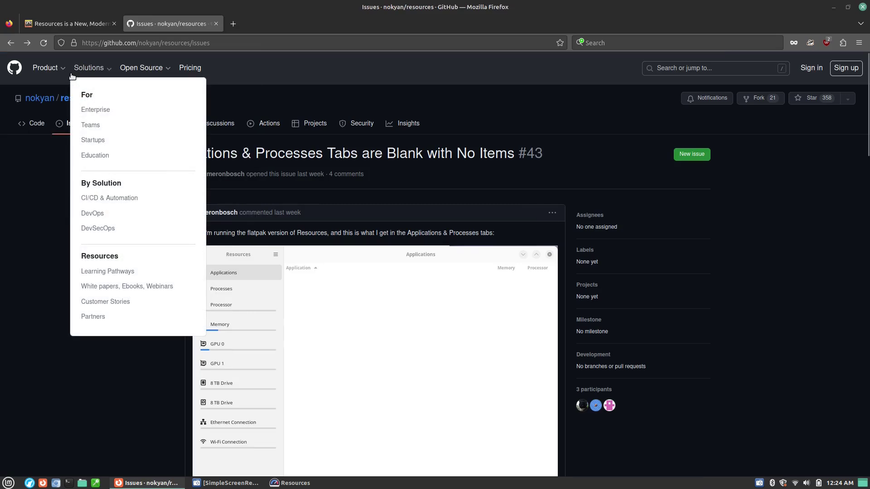
{"action": "scroll", "coordinate": [767, 188], "scroll_direction": "down", "scroll_amount": 3}
{"action": "scroll", "coordinate": [768, 189], "scroll_direction": "up", "scroll_amount": 3}
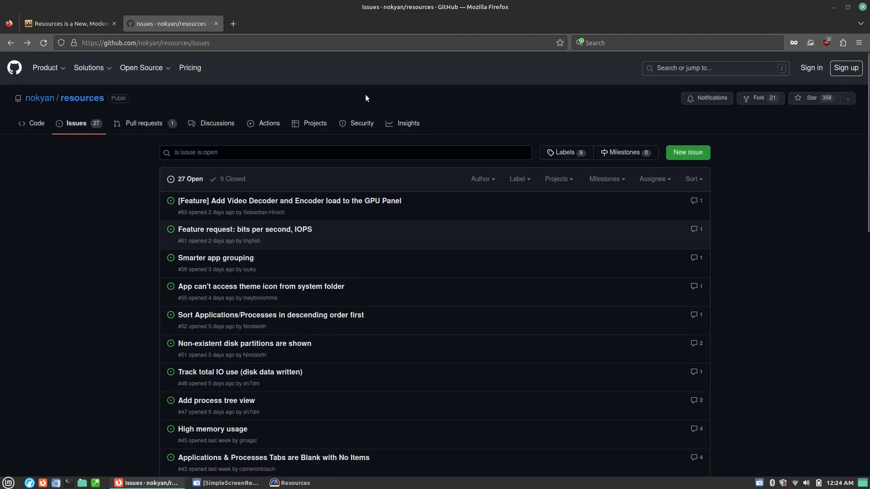
{"action": "left_click", "coordinate": [11, 43]}
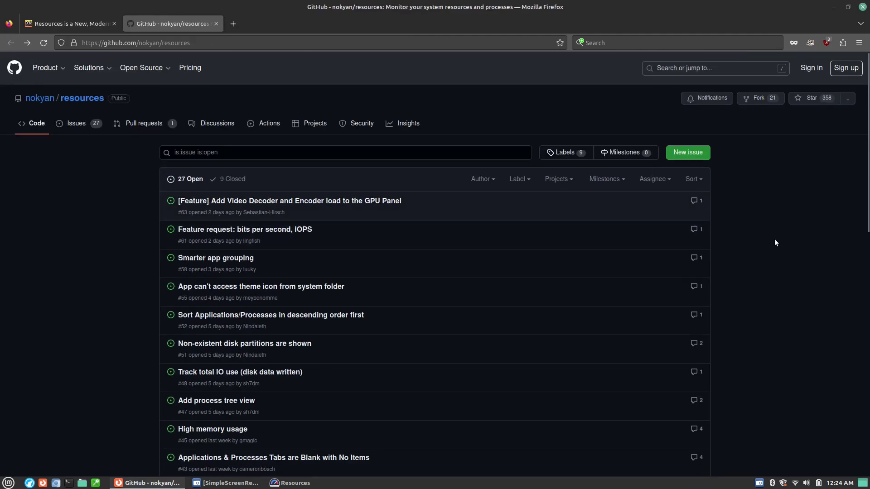
{"action": "scroll", "coordinate": [744, 224], "scroll_direction": "down", "scroll_amount": 10}
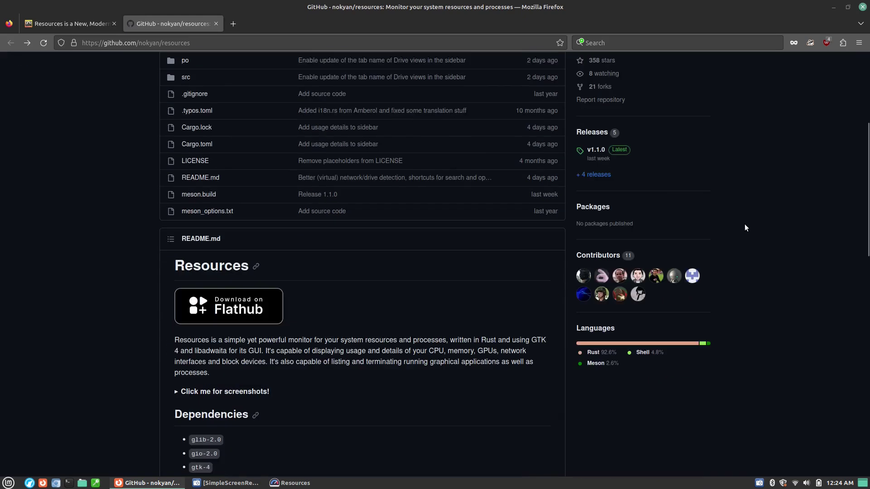
{"action": "scroll", "coordinate": [582, 243], "scroll_direction": "up", "scroll_amount": 2}
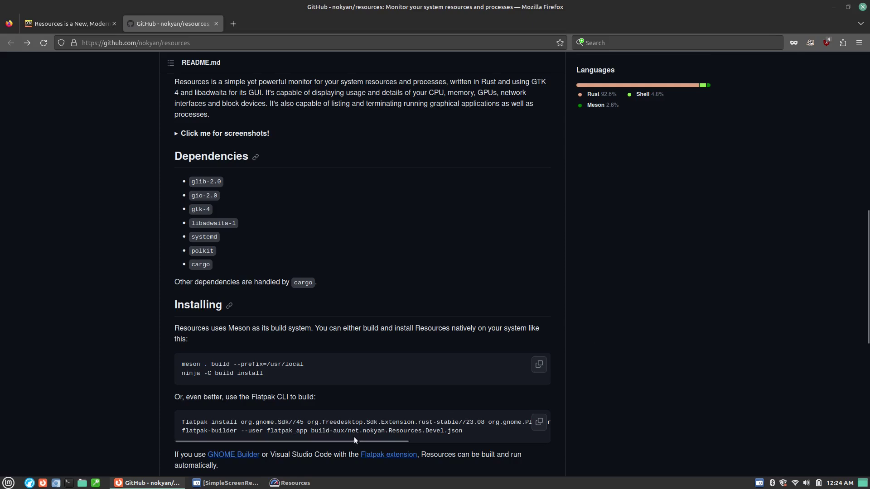
{"action": "mouse_move", "coordinate": [293, 483]}
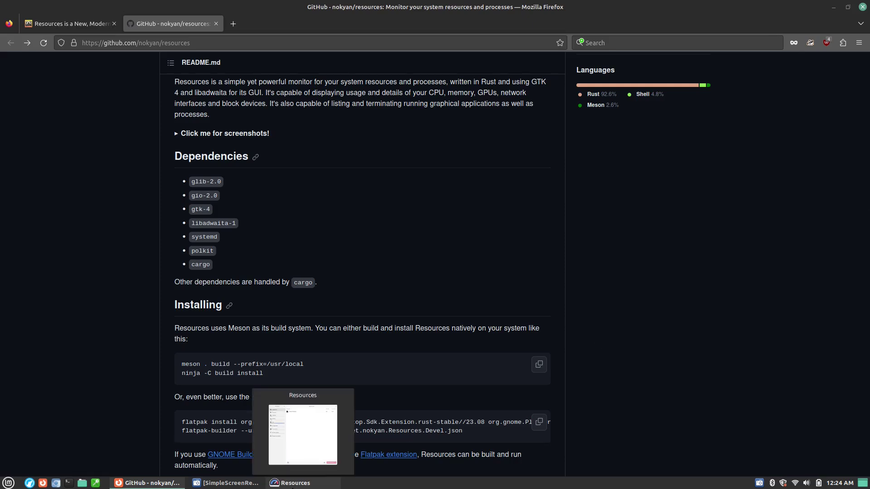
- Maximize Resources on its Processor page and enable separate graphs for the eight logical CPUs
{"action": "left_click", "coordinate": [292, 483]}
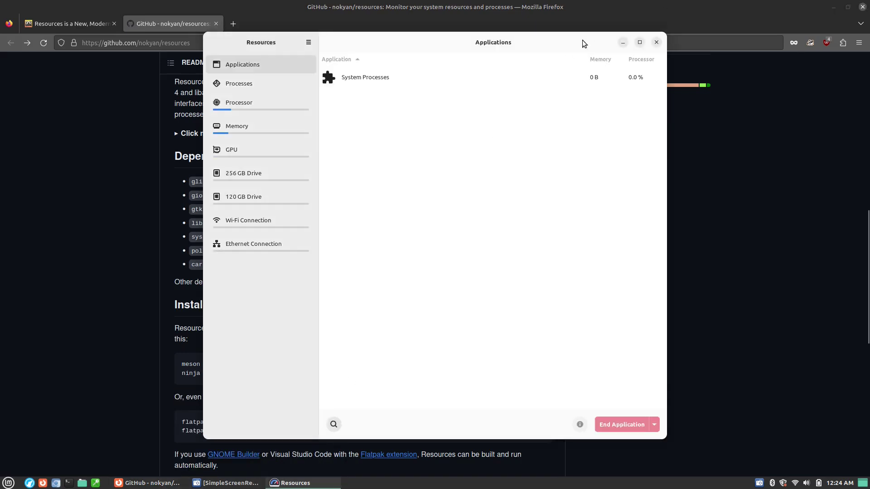
{"action": "left_click", "coordinate": [284, 101]}
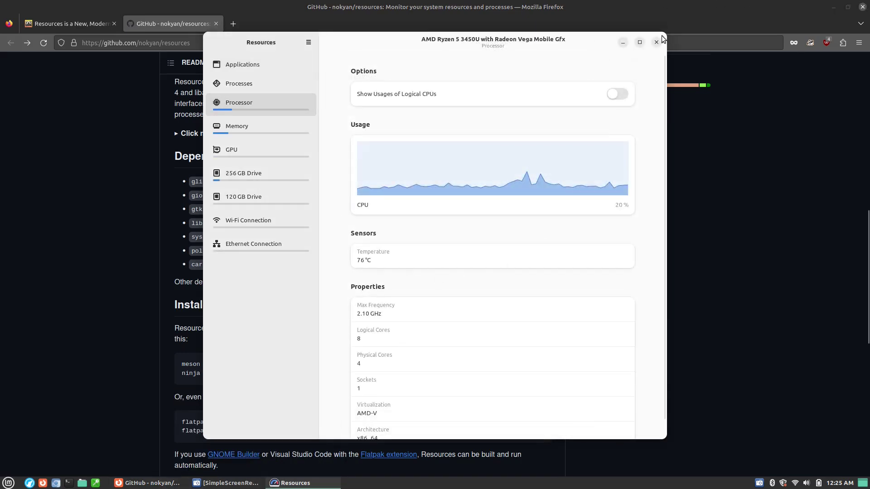
{"action": "left_click", "coordinate": [639, 43]}
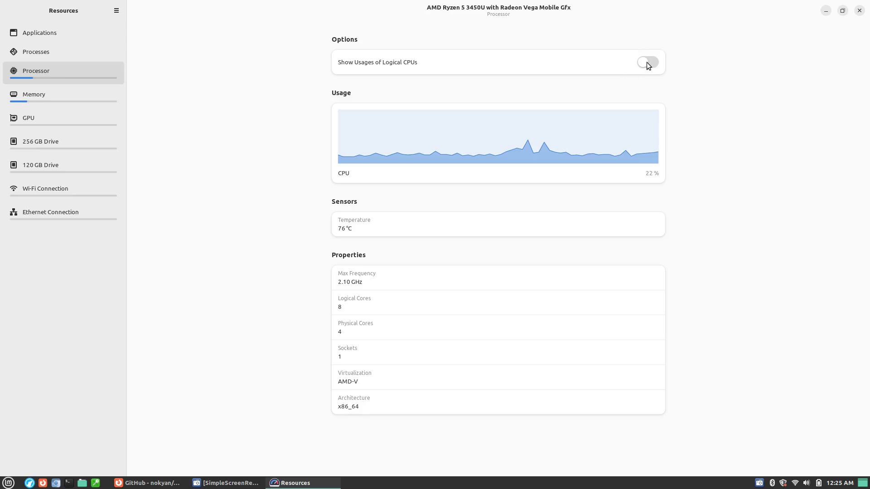
{"action": "left_click", "coordinate": [648, 62]}
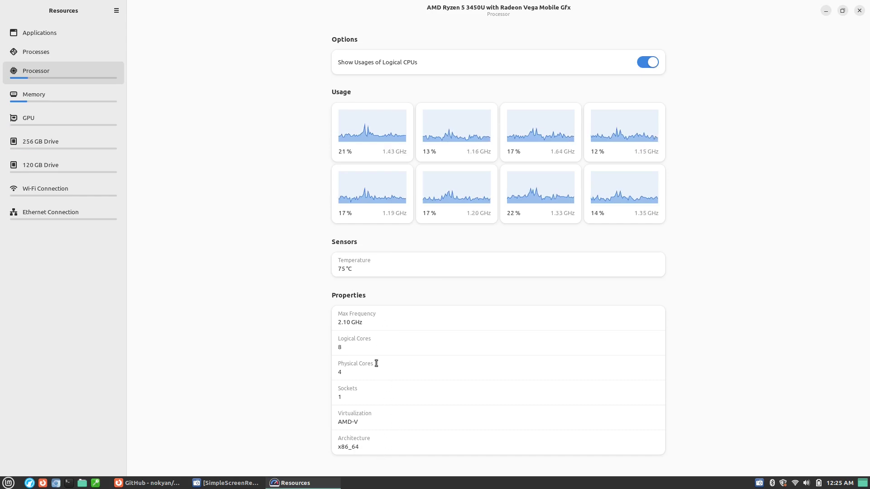
{"action": "left_click", "coordinate": [43, 104]}
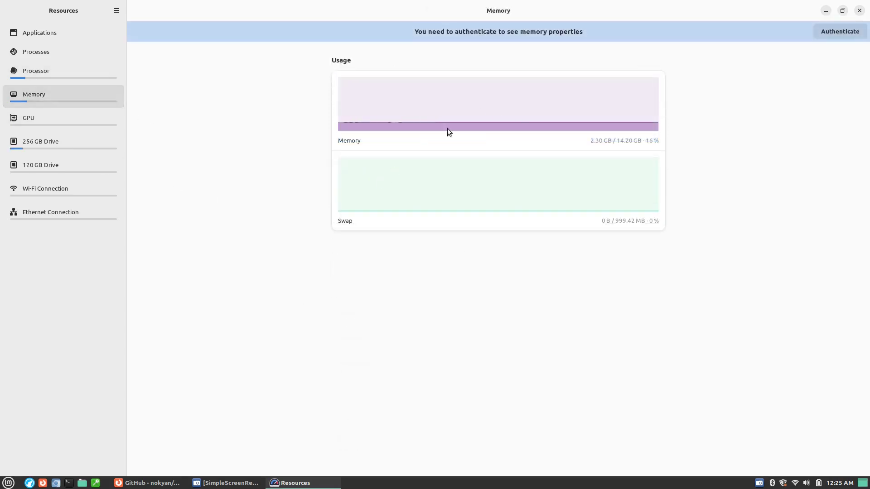
- Snap Resources to the right half and watch memory while opening and closing LibreOffice Writer
{"action": "left_click_drag", "start_coordinate": [504, 11], "coordinate": [868, 45]}
{"action": "key", "text": "super"}
{"action": "type", "text": "l"}
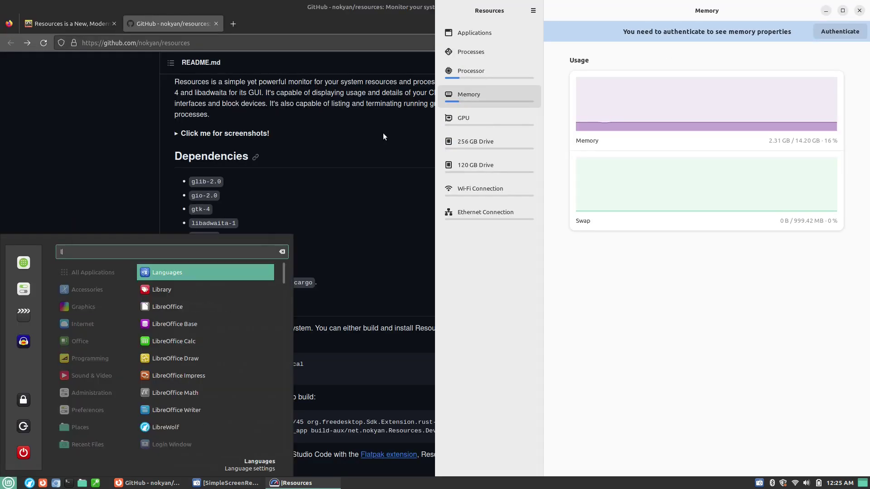
{"action": "type", "text": "ib"}
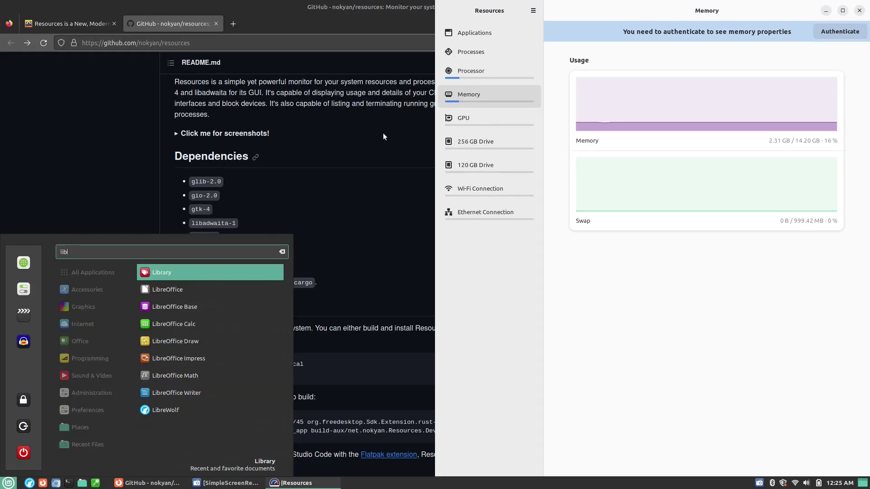
{"action": "left_click", "coordinate": [176, 392]}
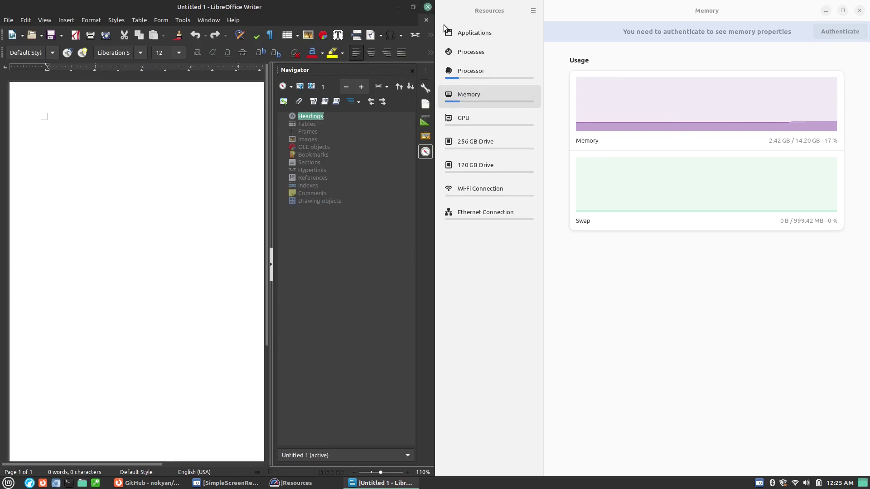
{"action": "key", "text": "alt+F4"}
{"action": "left_click", "coordinate": [473, 125]}
- Maximize Resources, scroll the Radeon Vega GPU properties, then open the 256 GB KIOXIA drive page
{"action": "left_click", "coordinate": [842, 10]}
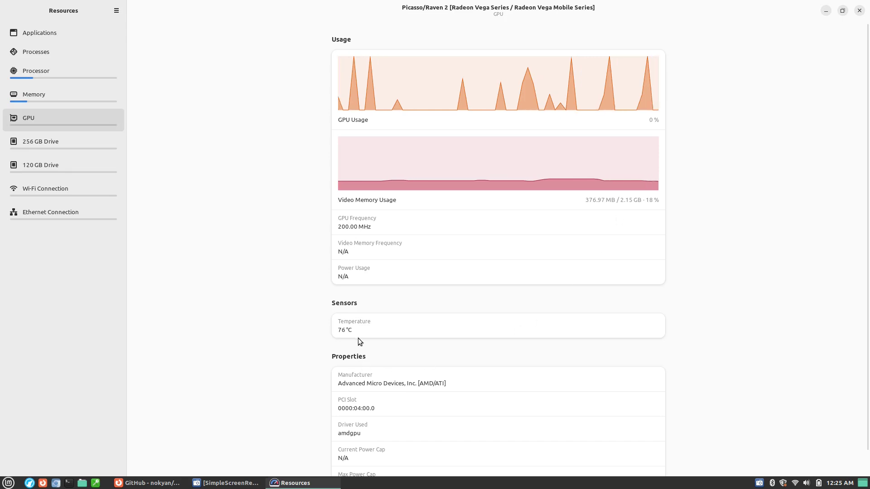
{"action": "scroll", "coordinate": [358, 340], "scroll_direction": "down", "scroll_amount": 1}
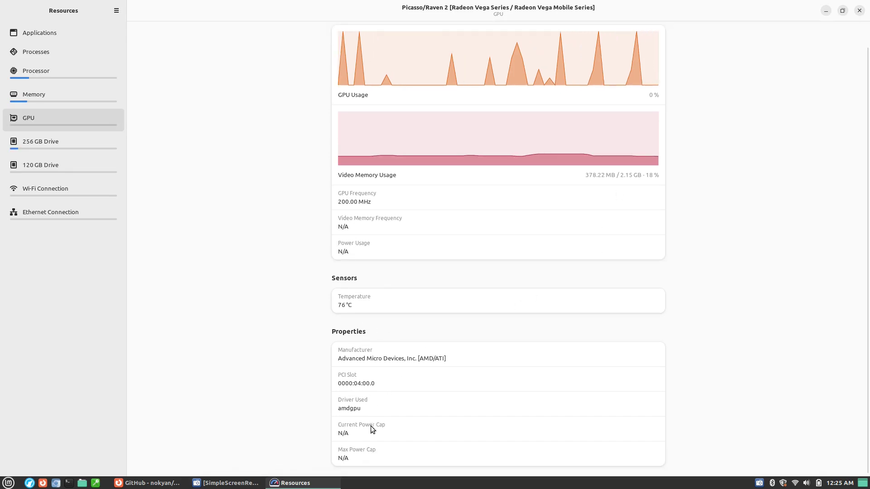
{"action": "left_click", "coordinate": [27, 143]}
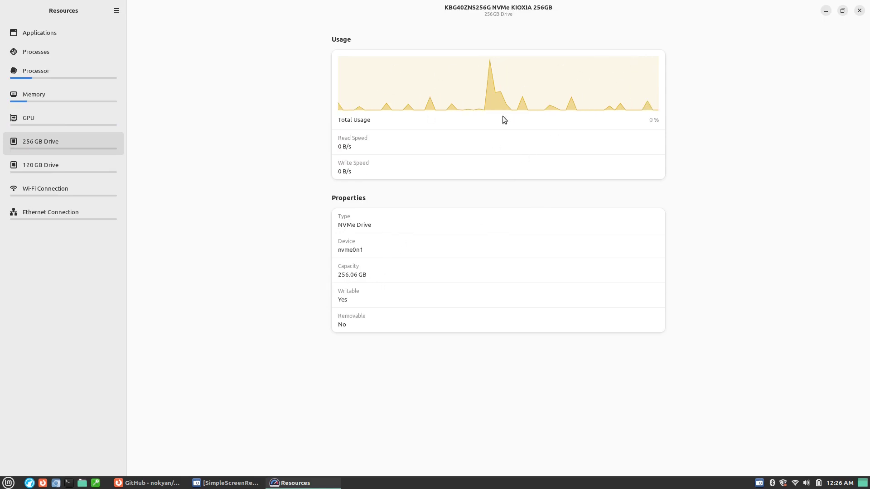
- Step through the 120 GB drive, Ethernet, and QCA9377 Wi-Fi pages in turn
{"action": "left_click", "coordinate": [84, 167]}
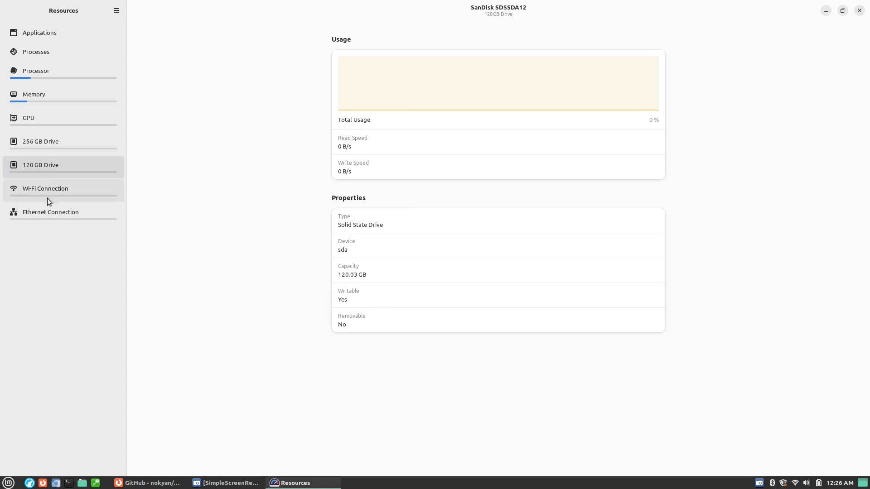
{"action": "left_click", "coordinate": [35, 219]}
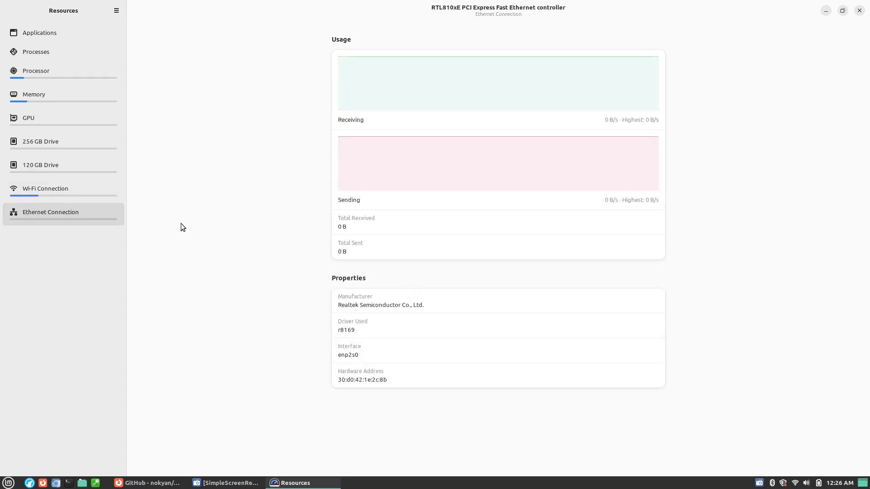
{"action": "left_click", "coordinate": [56, 191]}
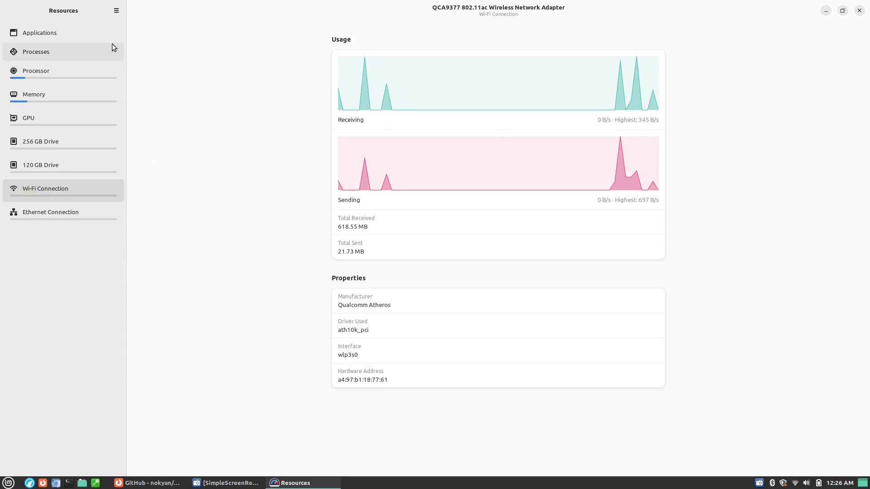
- Show the Processes list in Resources and bring up the Preferences window
{"action": "left_click", "coordinate": [58, 39]}
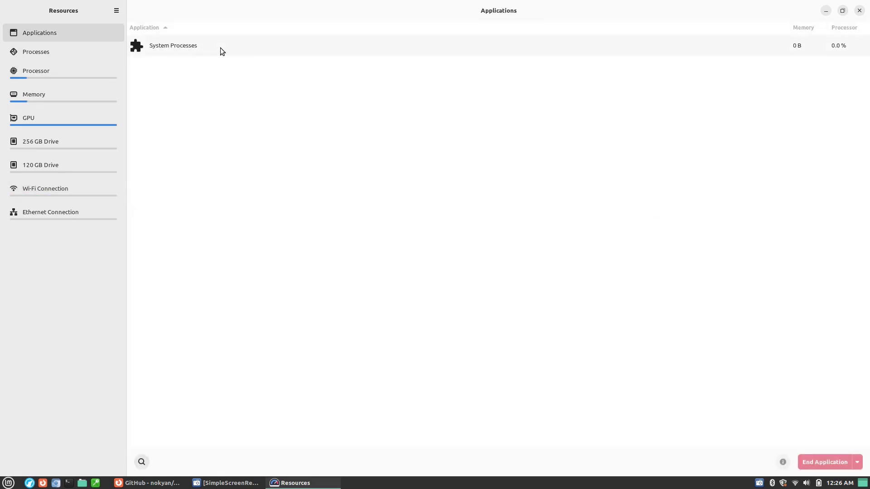
{"action": "left_click", "coordinate": [56, 52]}
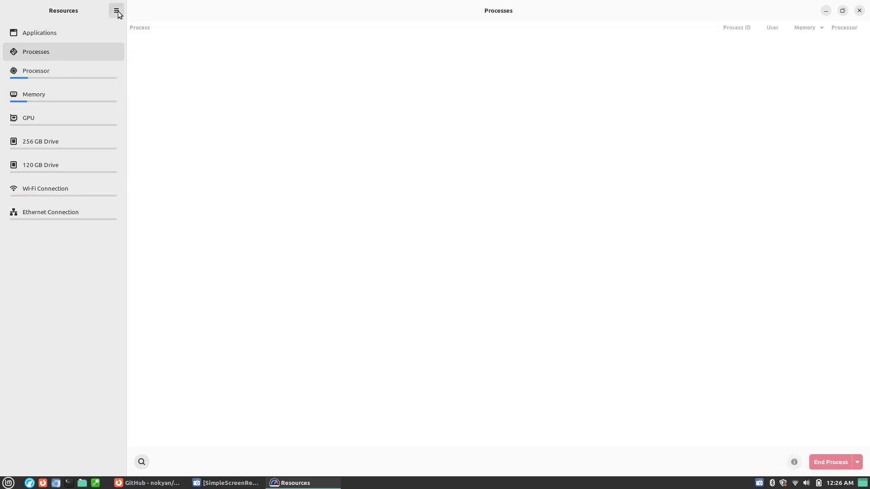
{"action": "left_click", "coordinate": [117, 10]}
{"action": "left_click", "coordinate": [132, 32]}
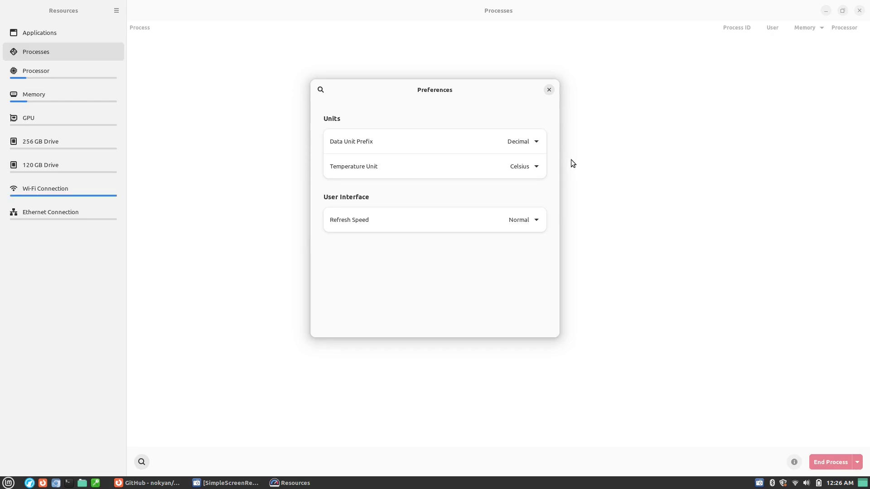
- Set the Temperature Unit preference to Fahrenheit
{"action": "left_click", "coordinate": [535, 142]}
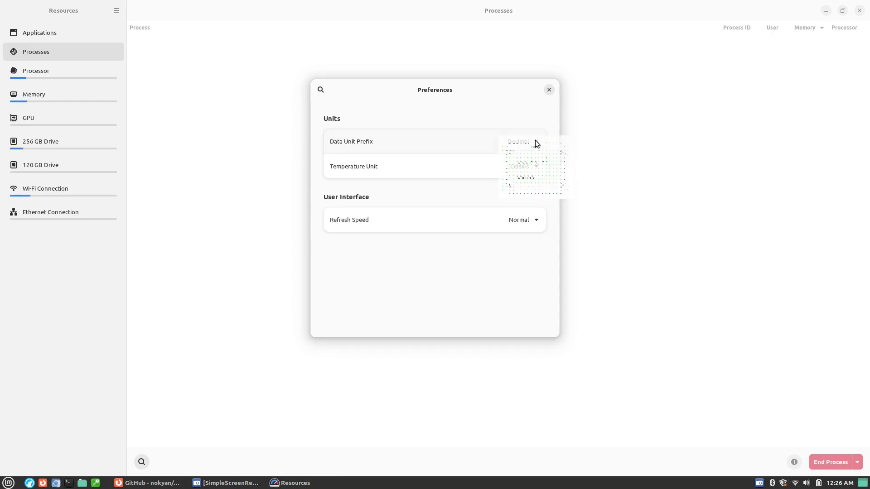
{"action": "left_click", "coordinate": [530, 175]}
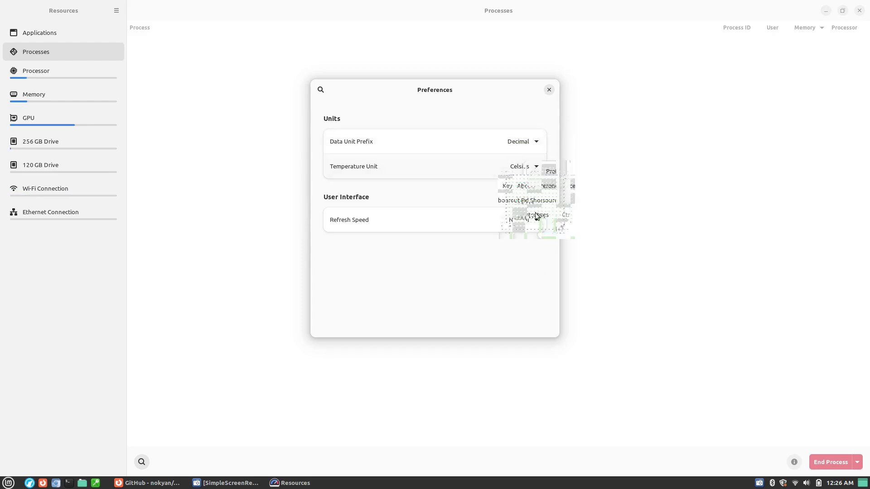
{"action": "left_click", "coordinate": [545, 214]}
{"action": "left_click", "coordinate": [538, 167]}
{"action": "left_click", "coordinate": [477, 288]}
- Keep data units on Decimal and refresh speed on Normal, then close Preferences
{"action": "left_click", "coordinate": [537, 142]}
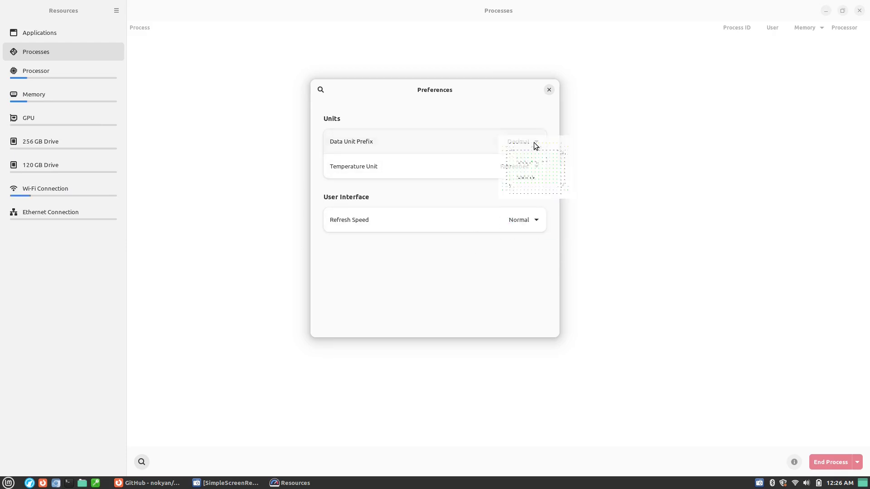
{"action": "left_click", "coordinate": [538, 183]}
{"action": "left_click", "coordinate": [537, 143]}
{"action": "left_click", "coordinate": [532, 160]}
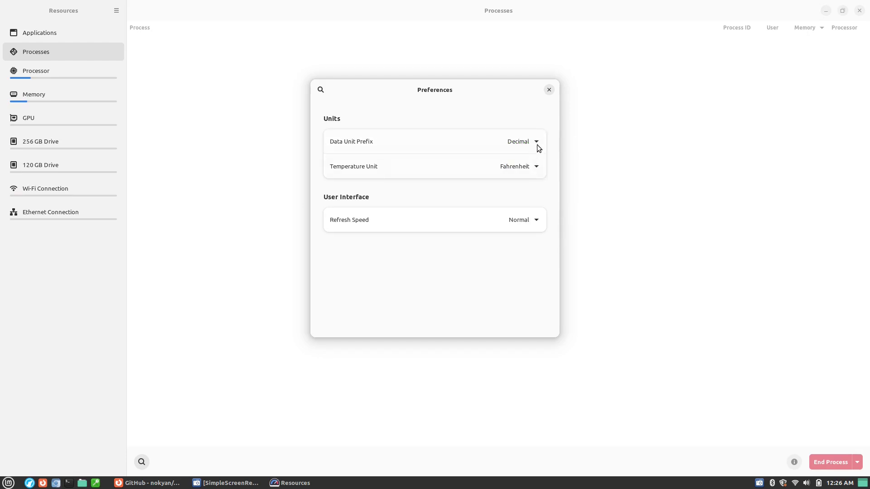
{"action": "left_click", "coordinate": [534, 222]}
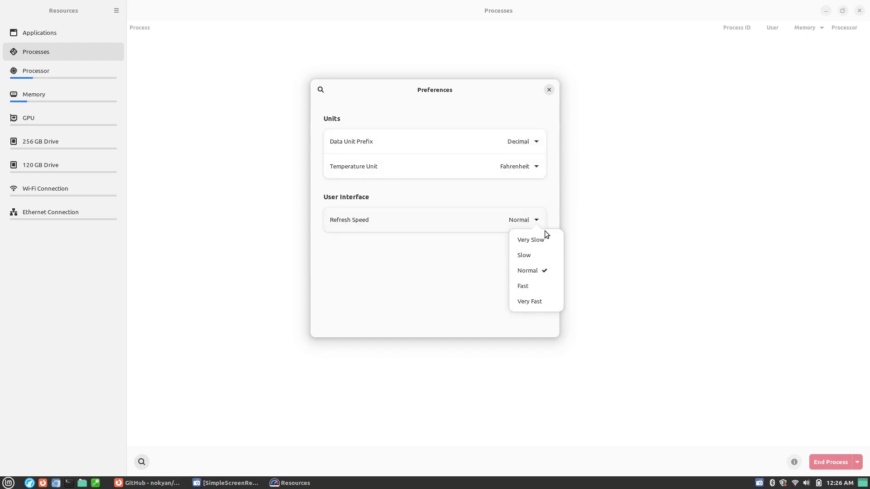
{"action": "left_click", "coordinate": [477, 263]}
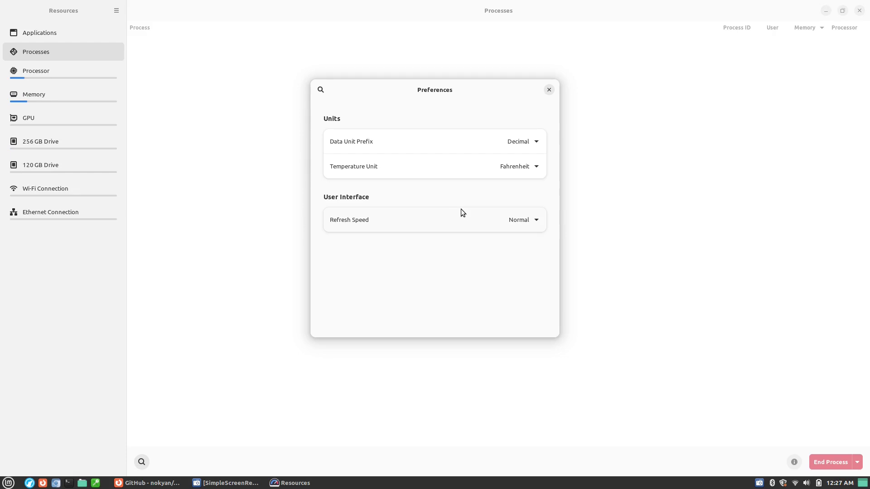
{"action": "left_click", "coordinate": [548, 90]}
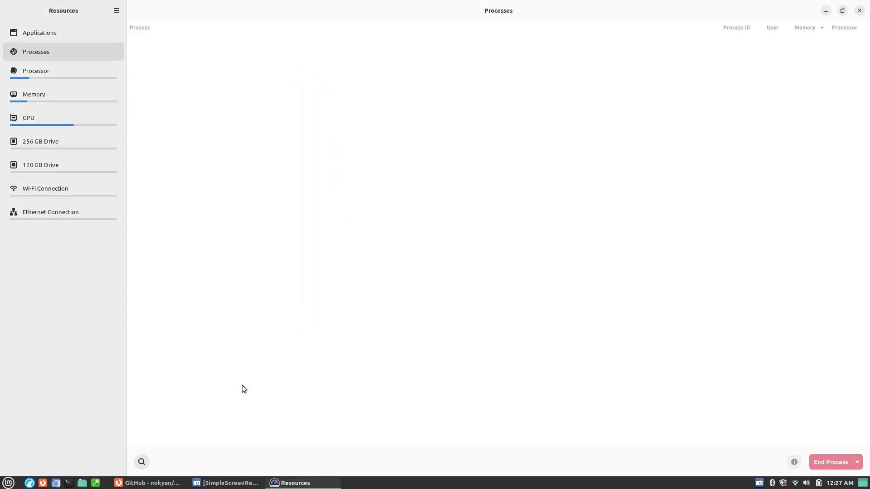
{"action": "left_click", "coordinate": [141, 483]}
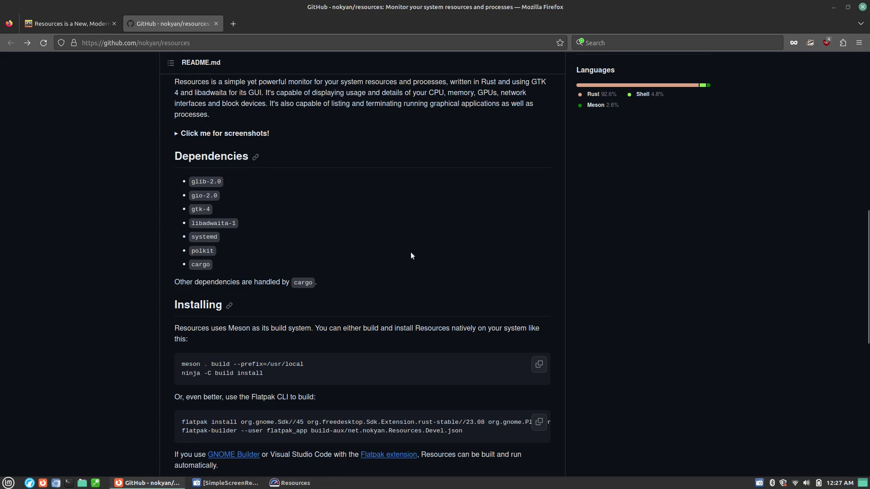
{"action": "left_click", "coordinate": [290, 484]}
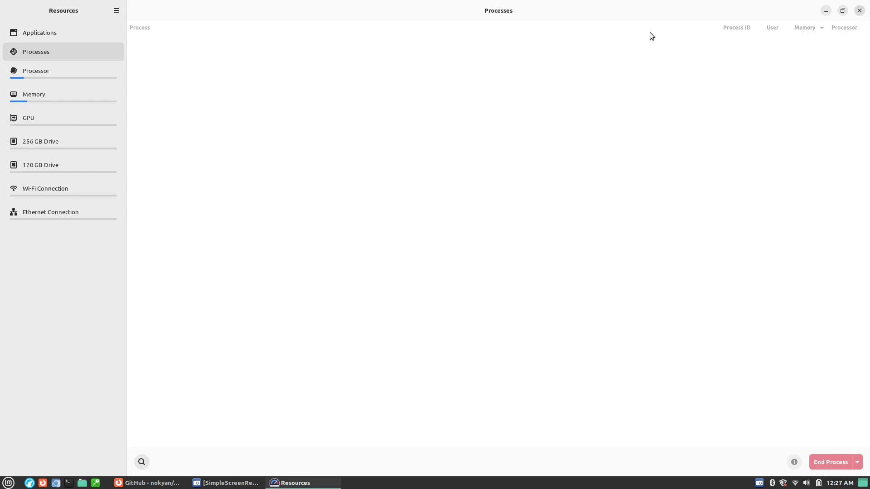
{"action": "left_click", "coordinate": [9, 483]}
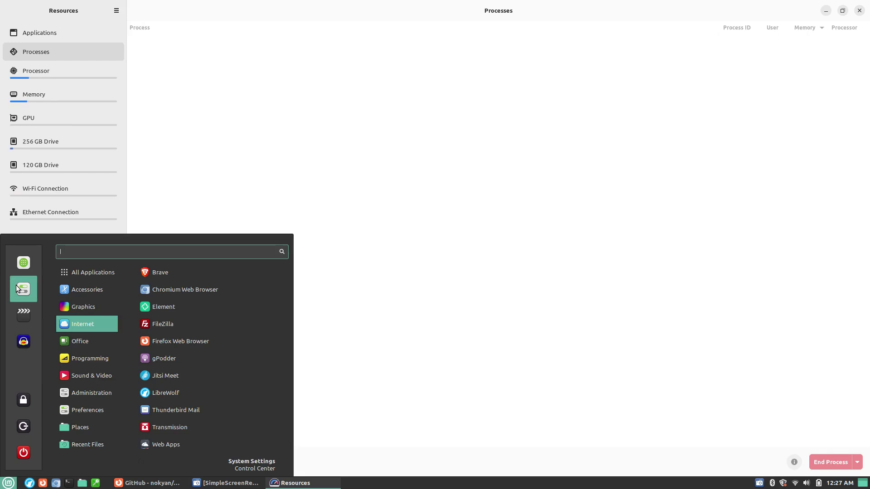
- Launch Software Manager and search its store for 'resources'
{"action": "left_click", "coordinate": [32, 263]}
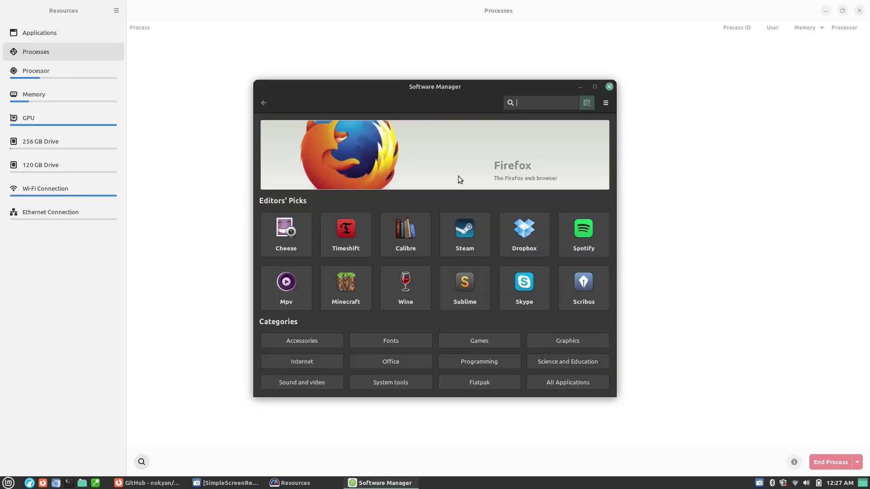
{"action": "type", "text": "resources"}
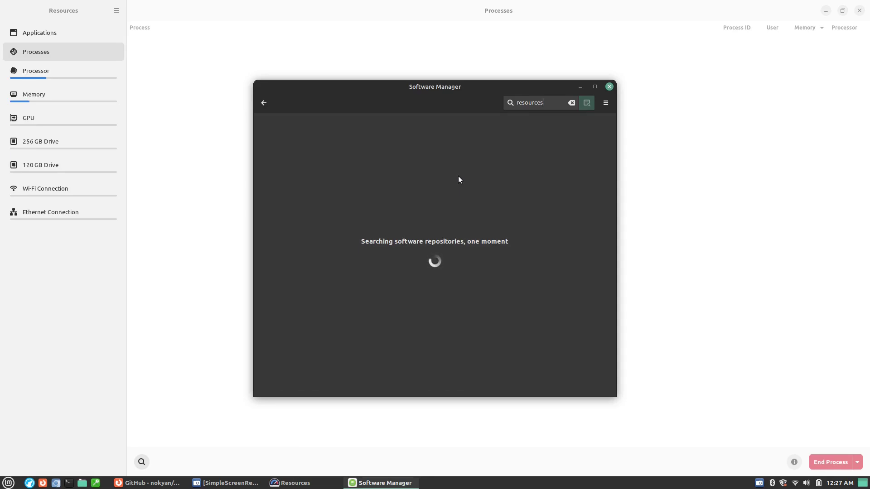
{"action": "key", "text": "Down"}
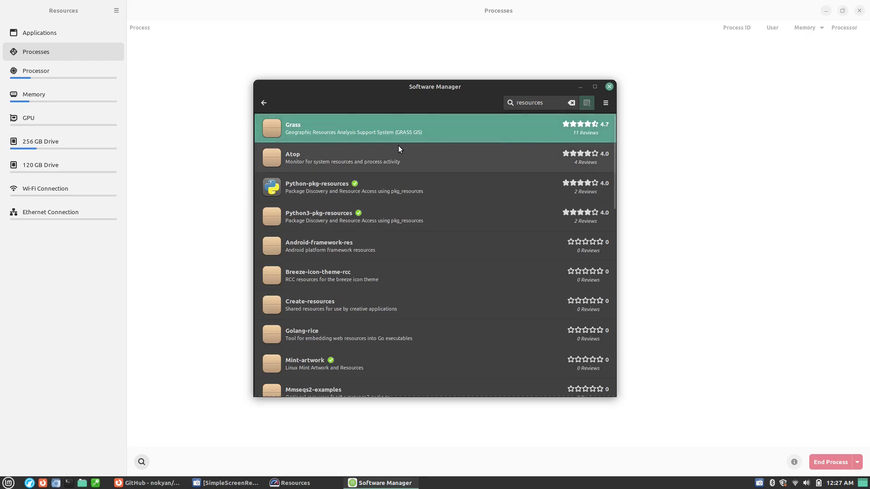
- Return to the store home, browse the Flatpak category, and search 'resources' again
{"action": "left_click", "coordinate": [263, 103]}
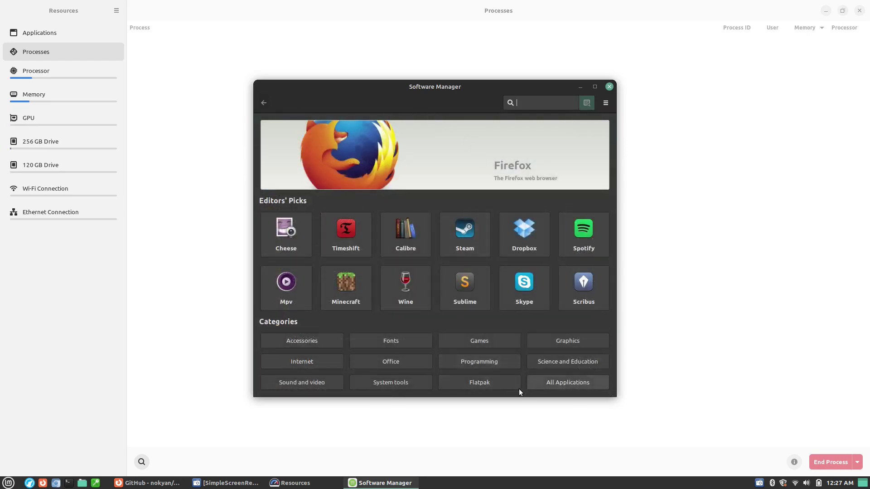
{"action": "left_click", "coordinate": [493, 388]}
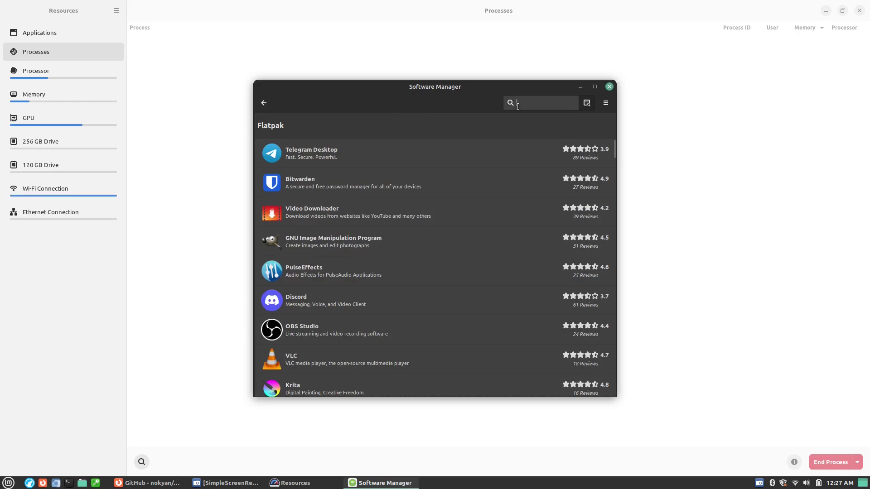
{"action": "key", "text": "Down"}
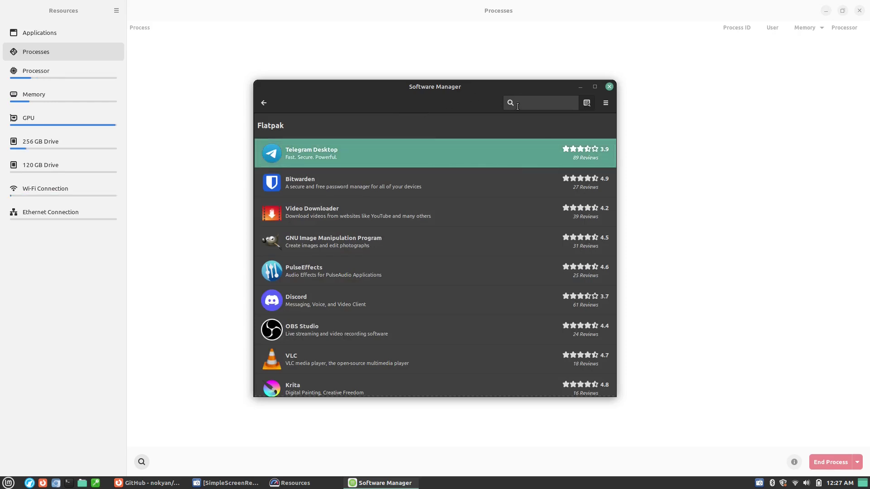
{"action": "type", "text": "re"}
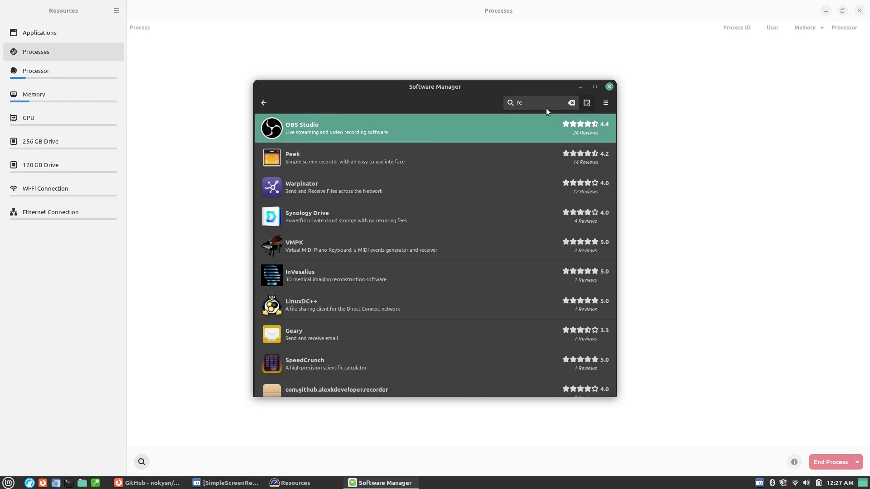
{"action": "type", "text": "s"}
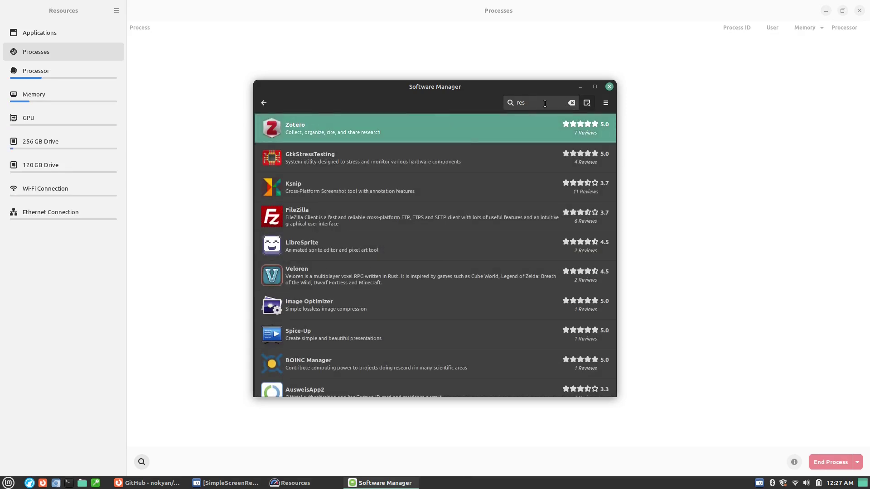
{"action": "type", "text": "o"}
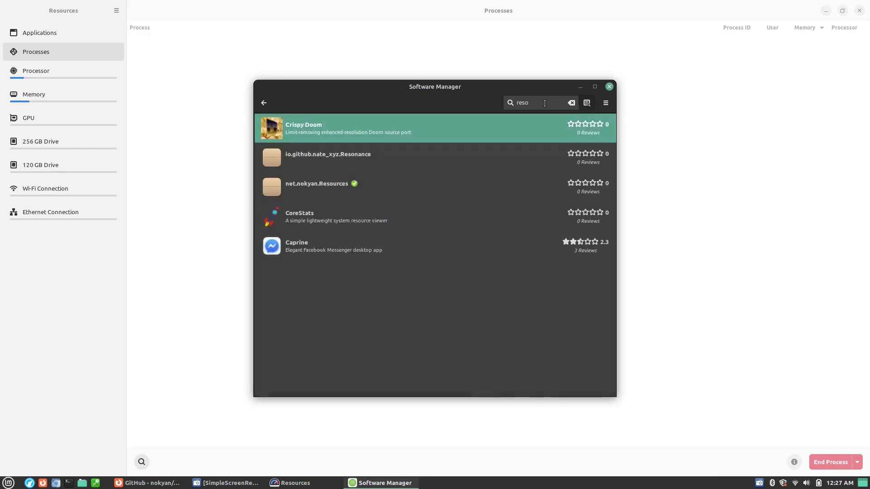
{"action": "key", "text": "BackSpace"}
{"action": "key", "text": "BackSpace"}
{"action": "key", "text": "BackSpace"}
{"action": "key", "text": "BackSpace"}
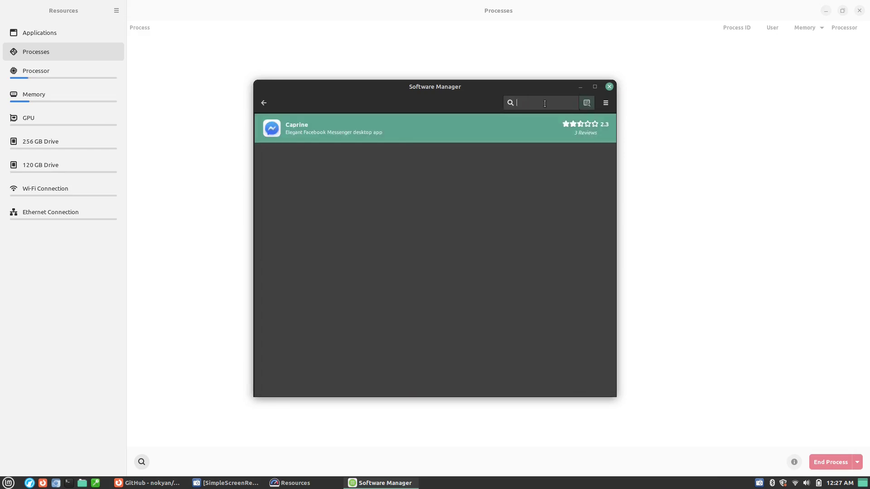
{"action": "type", "text": "resource"}
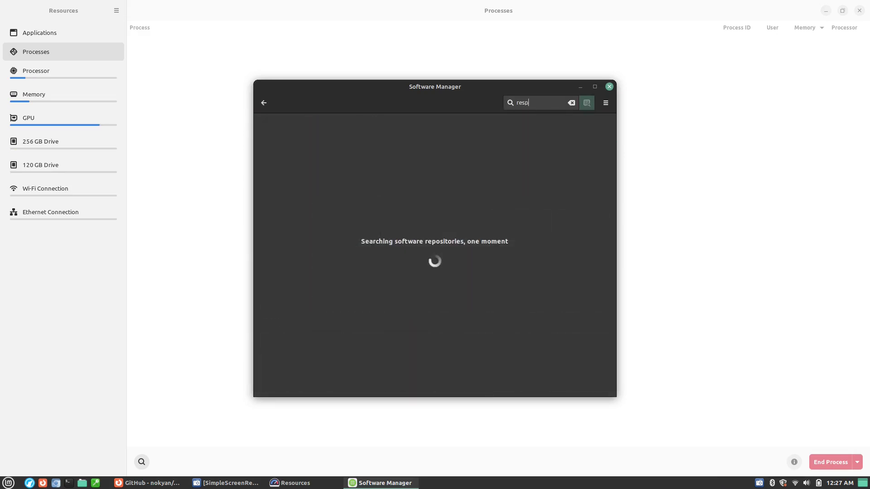
{"action": "type", "text": "s"}
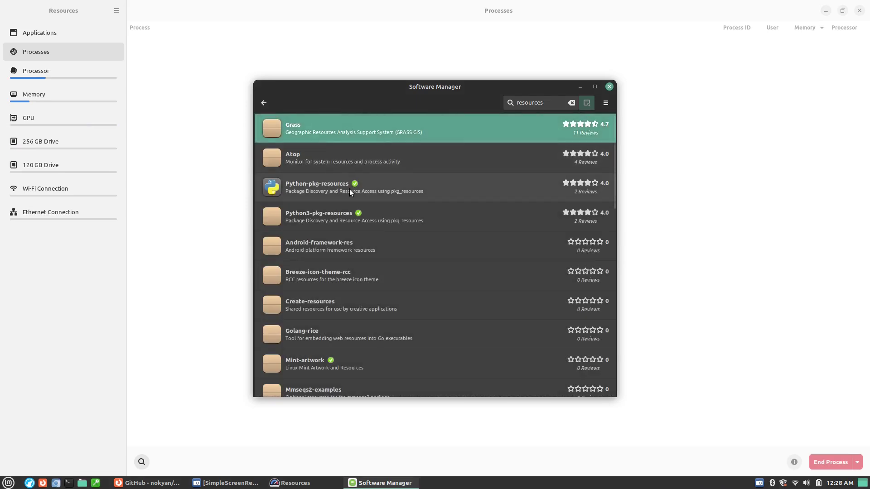
- Search 'resour', view the net.nokyan.Resources Flatpak details, then close Software Manager
{"action": "left_click", "coordinate": [264, 104]}
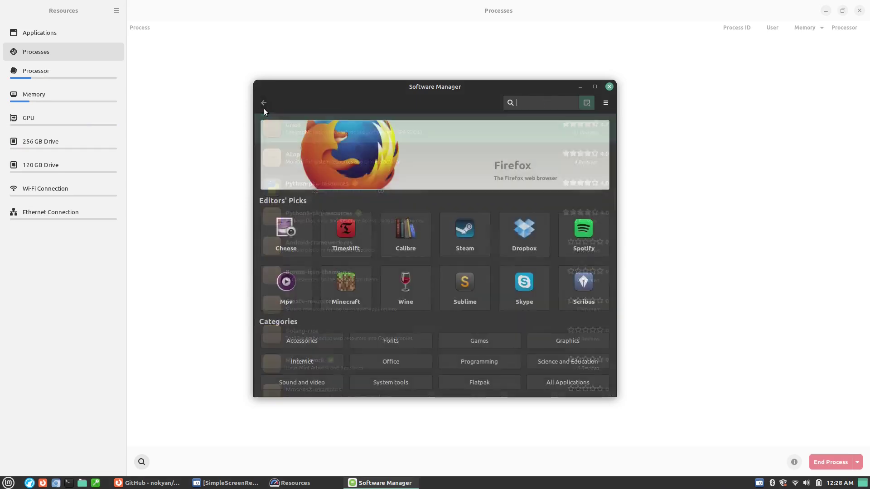
{"action": "left_click", "coordinate": [490, 382]}
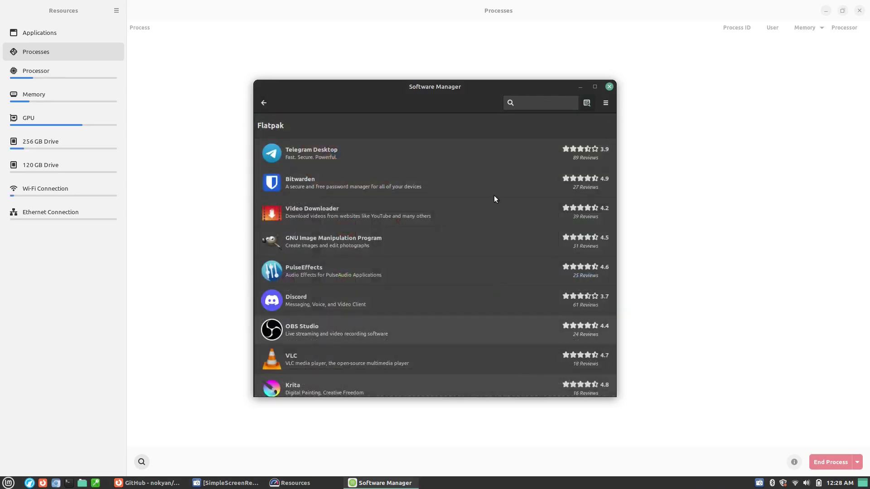
{"action": "left_click", "coordinate": [535, 102]}
{"action": "type", "text": "r"}
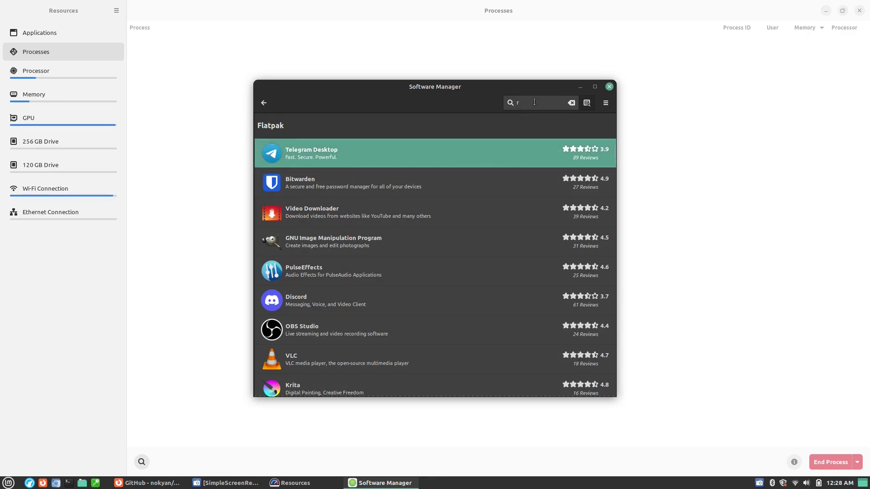
{"action": "type", "text": "es"}
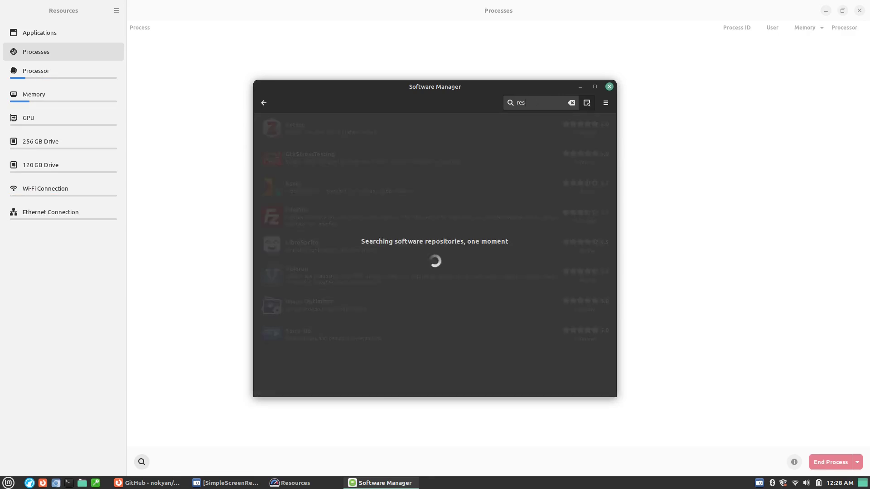
{"action": "type", "text": "ou"}
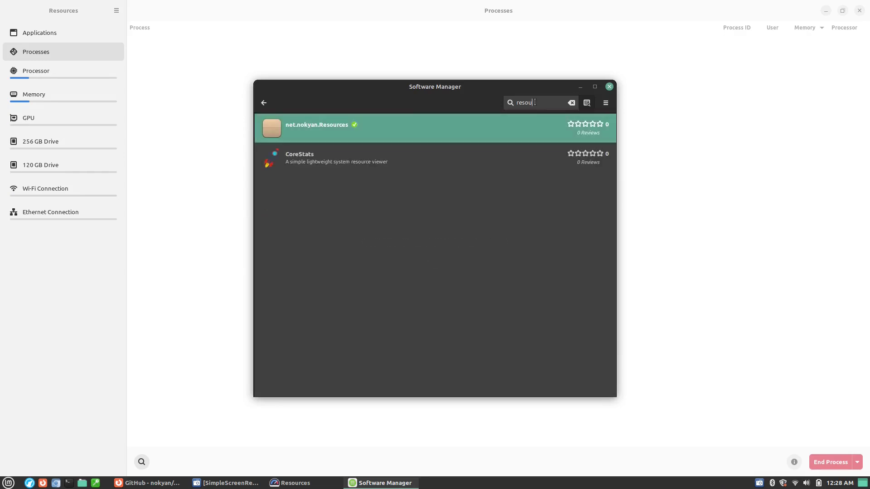
{"action": "type", "text": "r"}
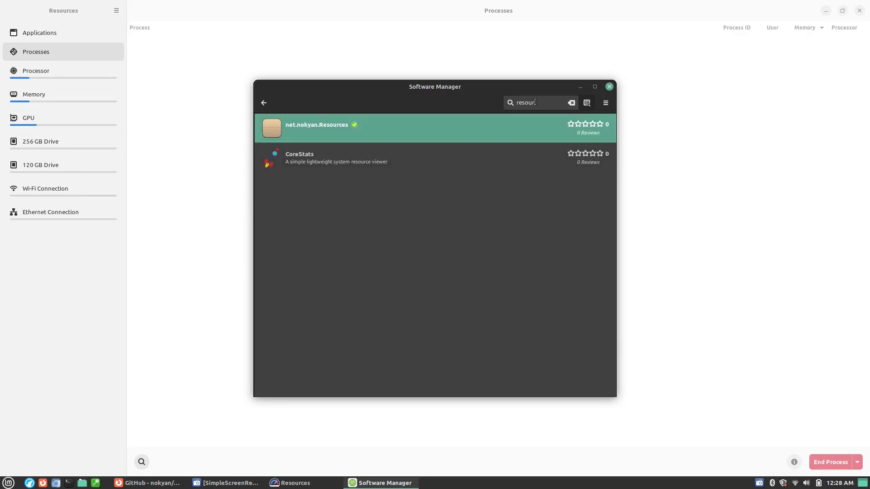
{"action": "left_click", "coordinate": [269, 124]}
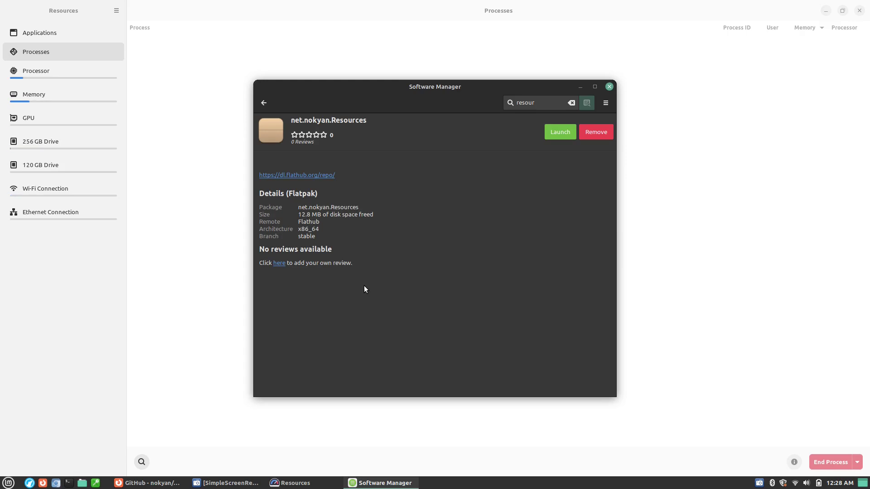
{"action": "left_click", "coordinate": [609, 86]}
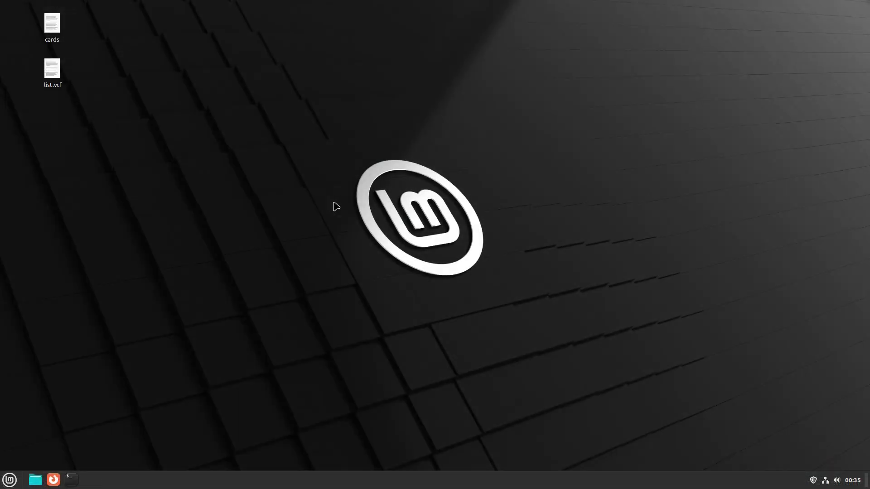
- Open a Terminal, close it with exit, then search the applications menu for 'sys'
{"action": "left_click", "coordinate": [71, 480]}
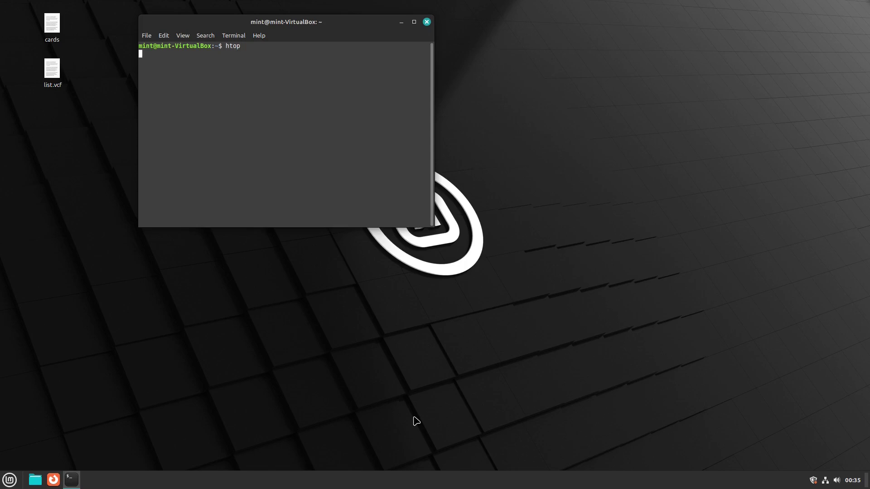
{"action": "type", "text": "it"}
{"action": "key", "text": "Return"}
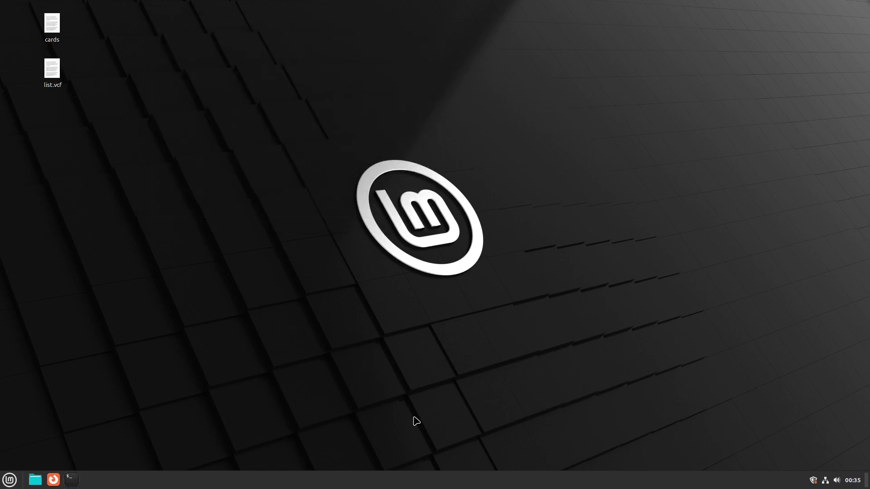
{"action": "key", "text": "super"}
{"action": "type", "text": "sys"}
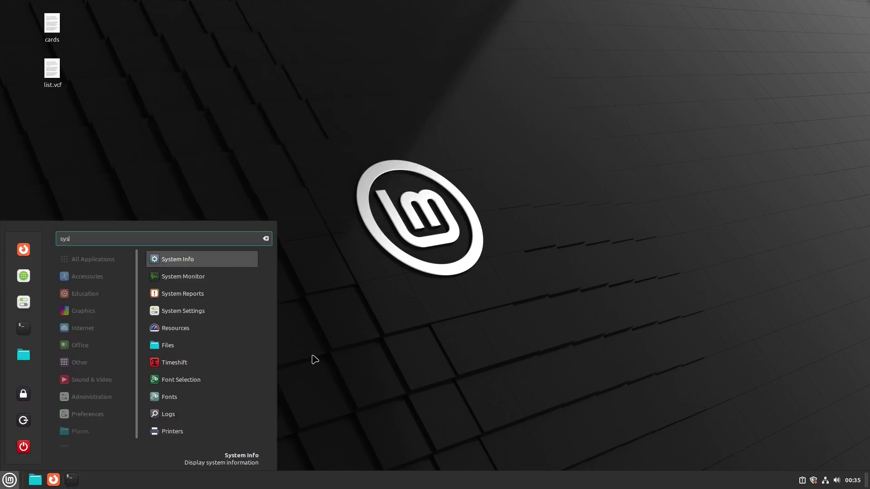
- Open System Monitor, centre it, and look through its Resources, File Systems and Processes tabs
{"action": "left_click", "coordinate": [201, 278]}
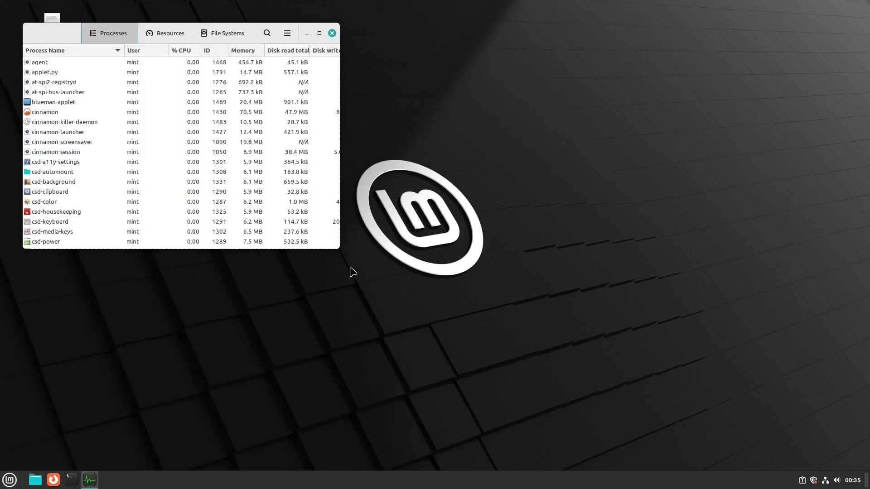
{"action": "left_click_drag", "start_coordinate": [107, 37], "coordinate": [318, 107]}
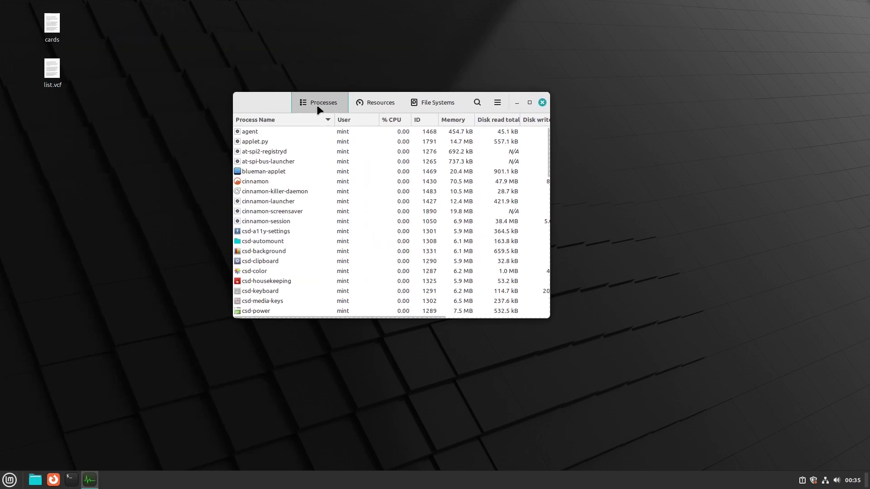
{"action": "left_click", "coordinate": [372, 105]}
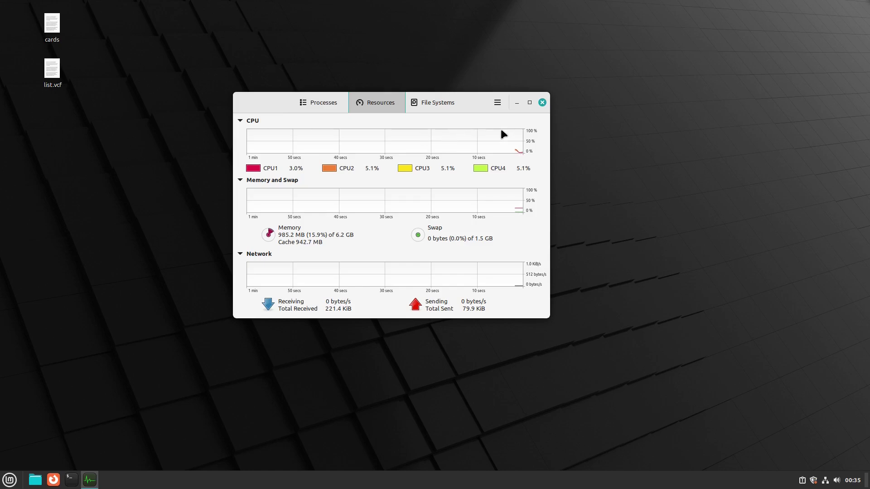
{"action": "left_click", "coordinate": [434, 101]}
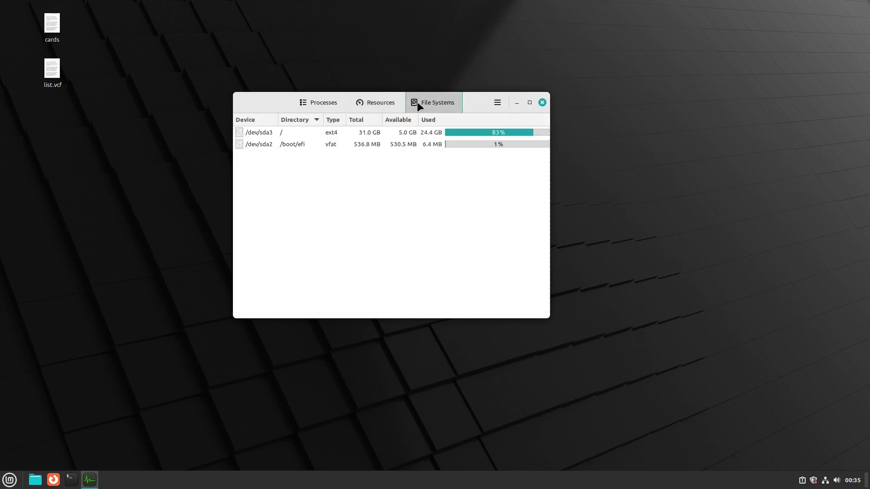
{"action": "left_click", "coordinate": [377, 102]}
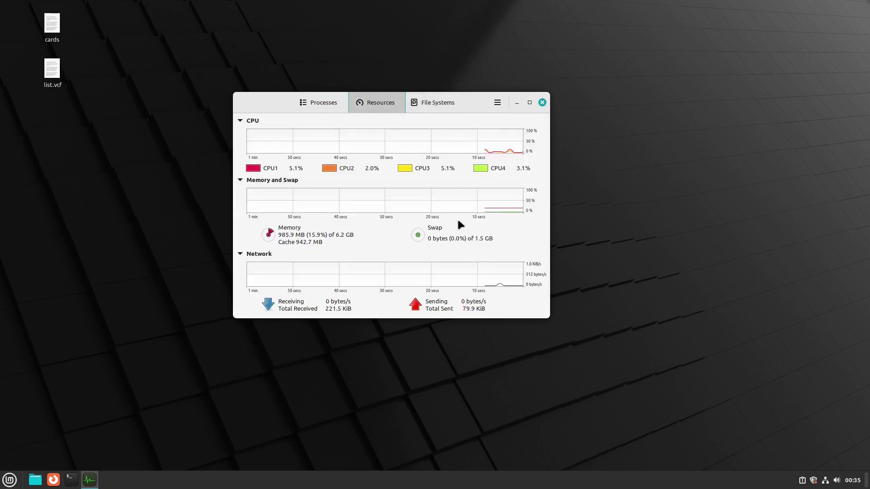
{"action": "left_click", "coordinate": [319, 101]}
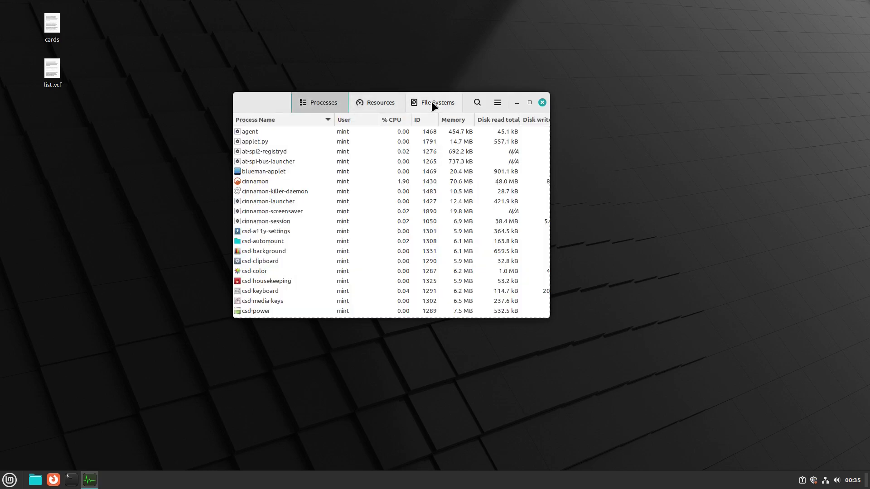
{"action": "left_click", "coordinate": [377, 102]}
- Snap System Monitor to the right half and Resources to the left half
{"action": "left_click_drag", "start_coordinate": [272, 101], "coordinate": [867, 177]}
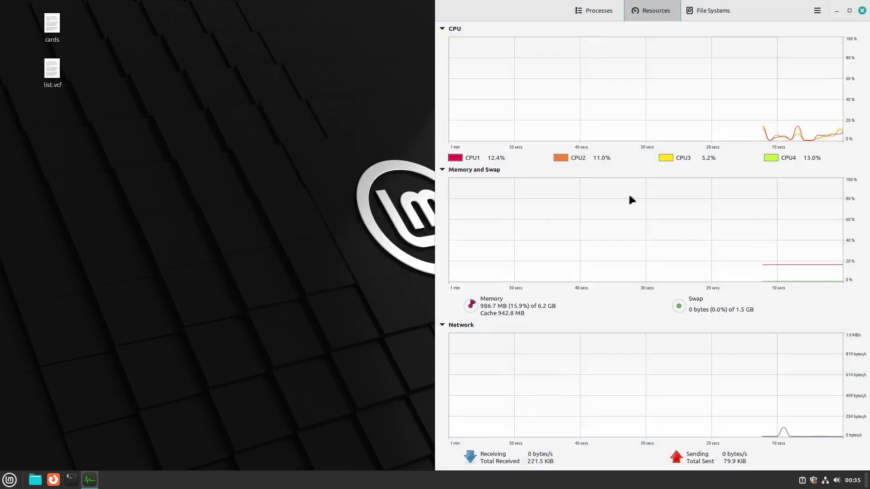
{"action": "key", "text": "super"}
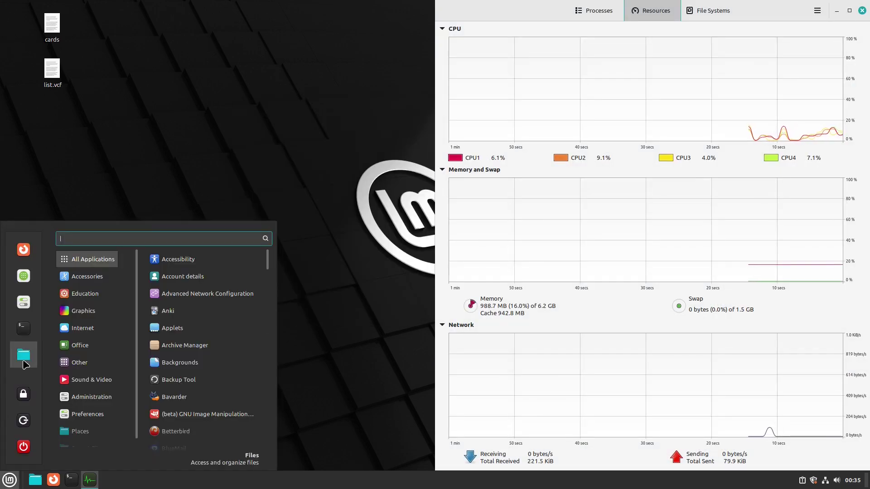
{"action": "type", "text": "res"}
{"action": "left_click", "coordinate": [178, 259]}
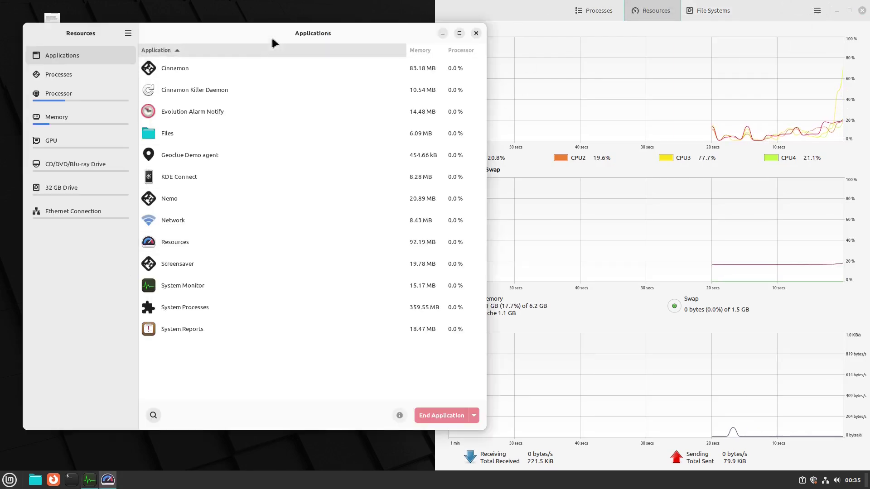
{"action": "left_click_drag", "start_coordinate": [272, 43], "coordinate": [2, 48]}
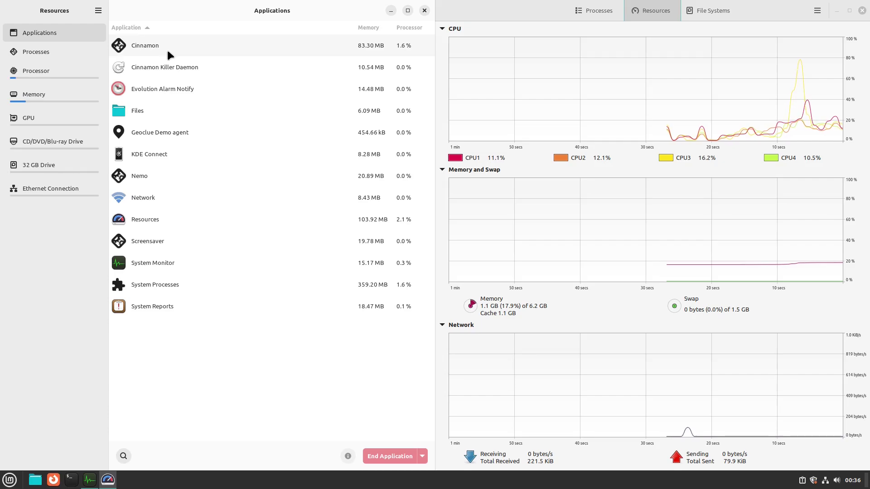
- Show and scroll through Resources' Processes list, then open the Mint menu
{"action": "left_click", "coordinate": [40, 52]}
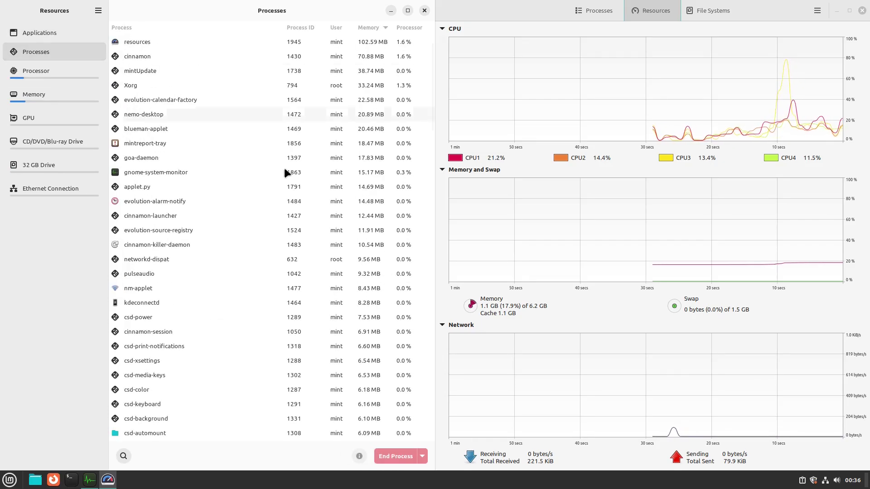
{"action": "scroll", "coordinate": [292, 190], "scroll_direction": "down", "scroll_amount": 15}
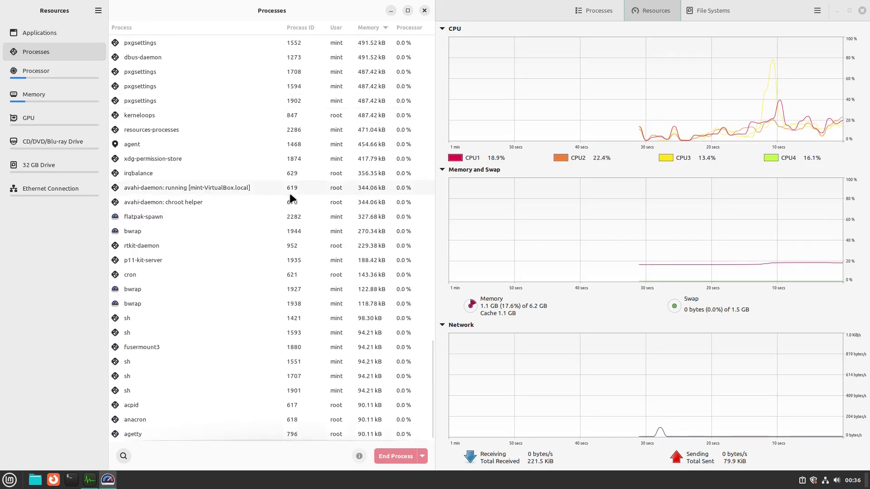
{"action": "scroll", "coordinate": [291, 198], "scroll_direction": "up", "scroll_amount": 15}
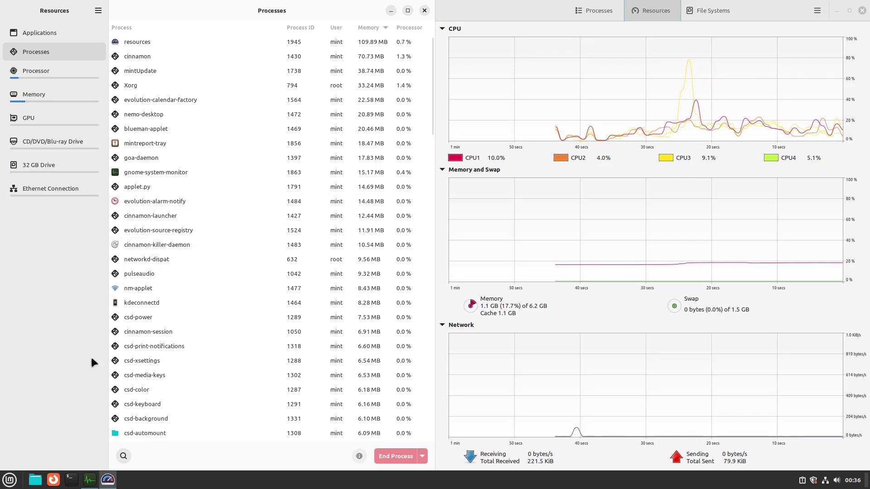
{"action": "left_click", "coordinate": [13, 483]}
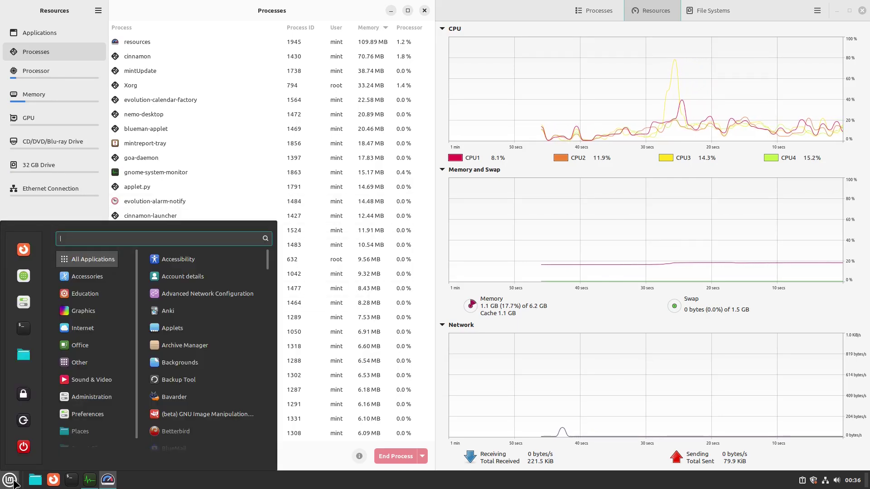
- Open System Info by searching 'sys', then return to Resources' Applications list
{"action": "type", "text": "sys"}
{"action": "left_click", "coordinate": [228, 259]}
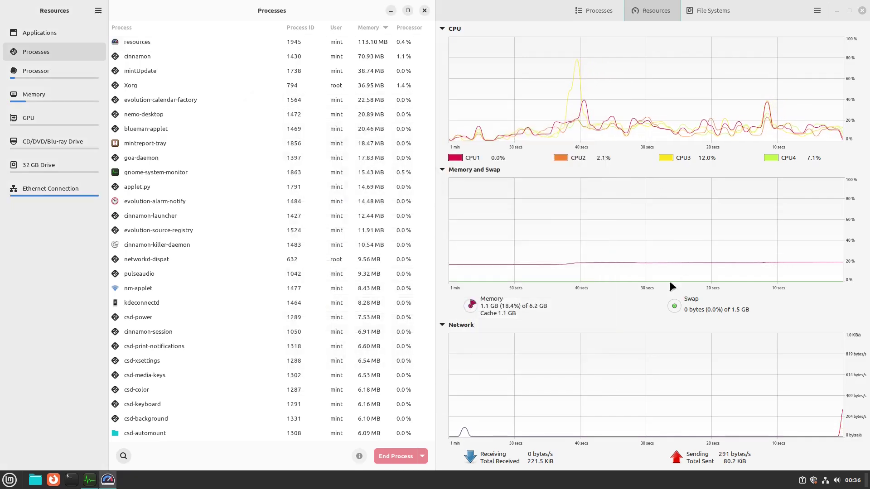
{"action": "left_click", "coordinate": [44, 35]}
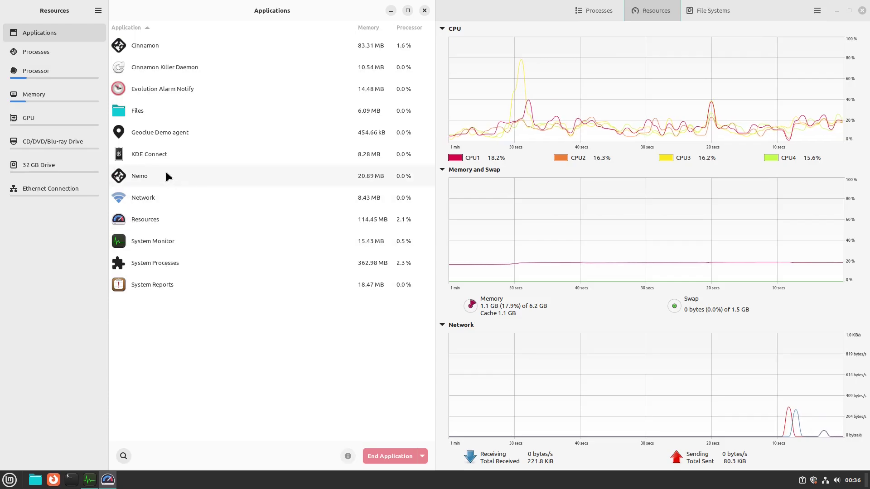
- Scroll through the Processes list in Resources
{"action": "left_click", "coordinate": [36, 53]}
{"action": "scroll", "coordinate": [260, 134], "scroll_direction": "down", "scroll_amount": 10}
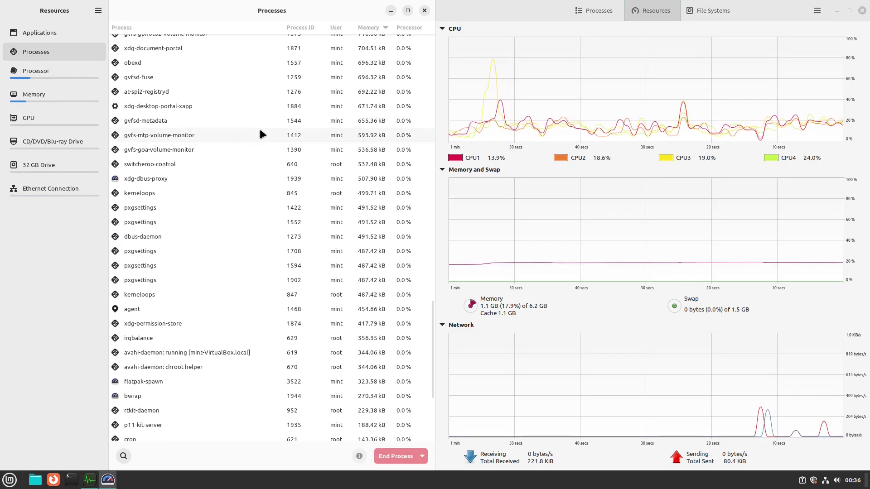
{"action": "scroll", "coordinate": [260, 134], "scroll_direction": "down", "scroll_amount": 3}
{"action": "scroll", "coordinate": [251, 164], "scroll_direction": "up", "scroll_amount": 15}
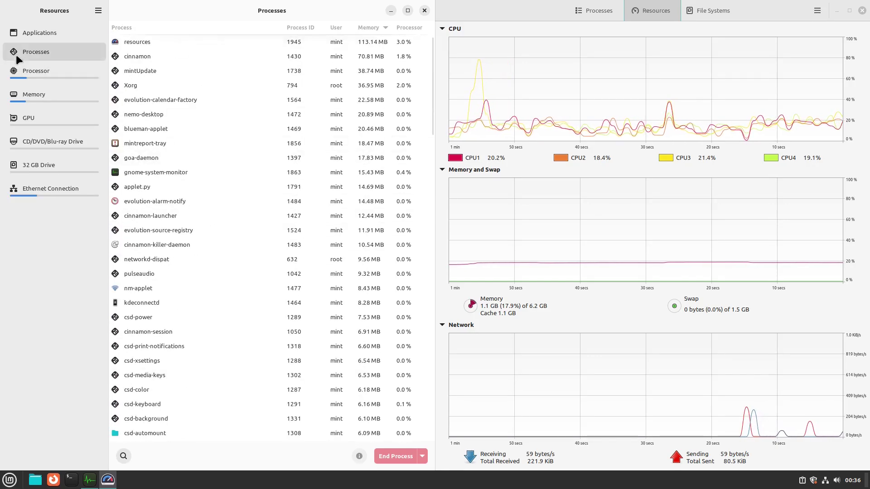
- Enable per-logical-CPU usage graphs on the Processor page, then view the Memory page
{"action": "left_click", "coordinate": [27, 71]}
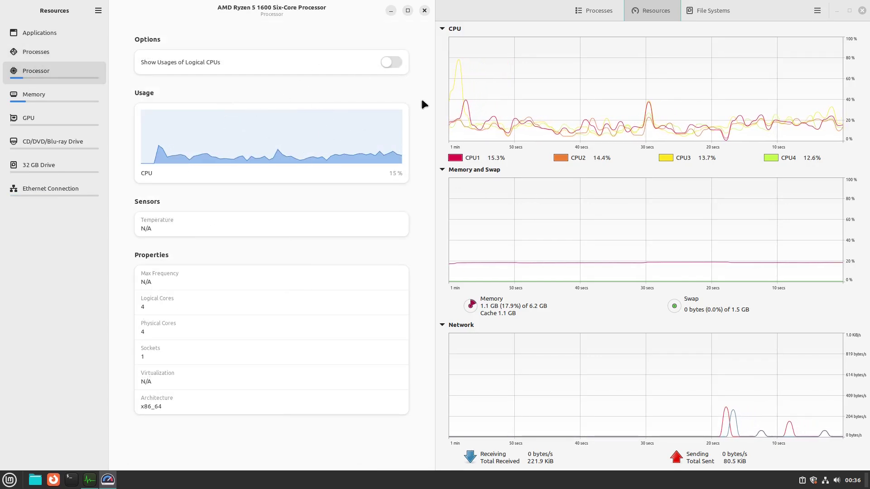
{"action": "left_click", "coordinate": [391, 62]}
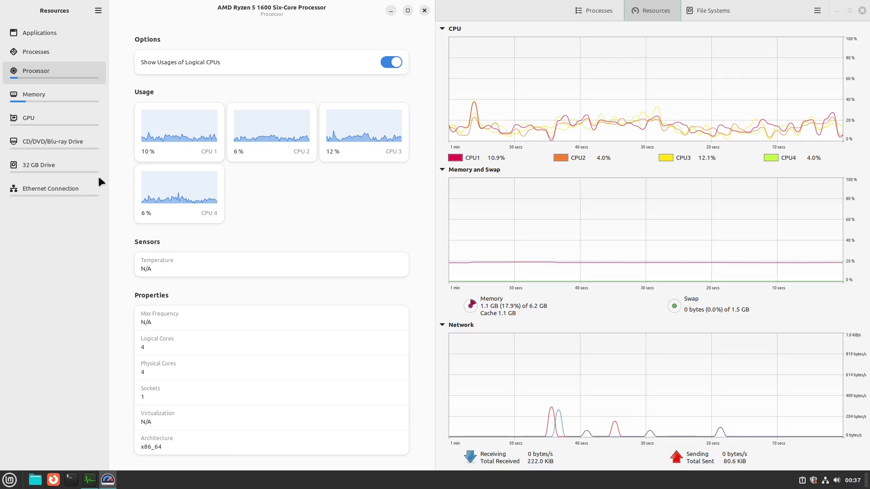
{"action": "left_click", "coordinate": [47, 97]}
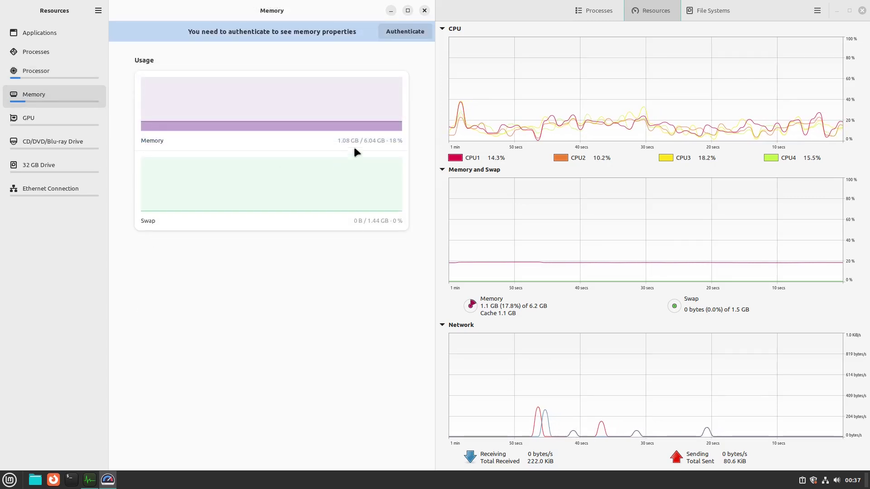
- Authenticate with the account password to reveal the memory properties
{"action": "left_click", "coordinate": [418, 29]}
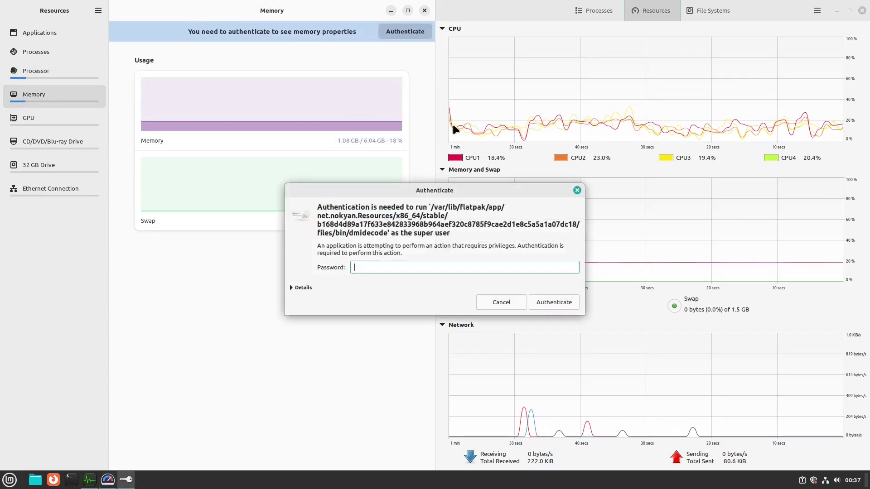
{"action": "type", "text": "••"}
{"action": "key", "text": "Return"}
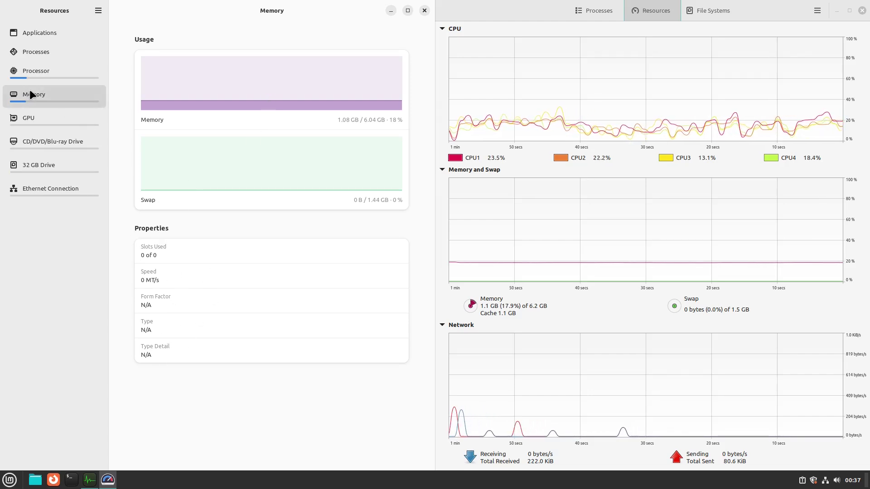
- Browse the GPU, CD-ROM, 32 GB drive and Ethernet pages, ending on Applications
{"action": "left_click", "coordinate": [37, 121]}
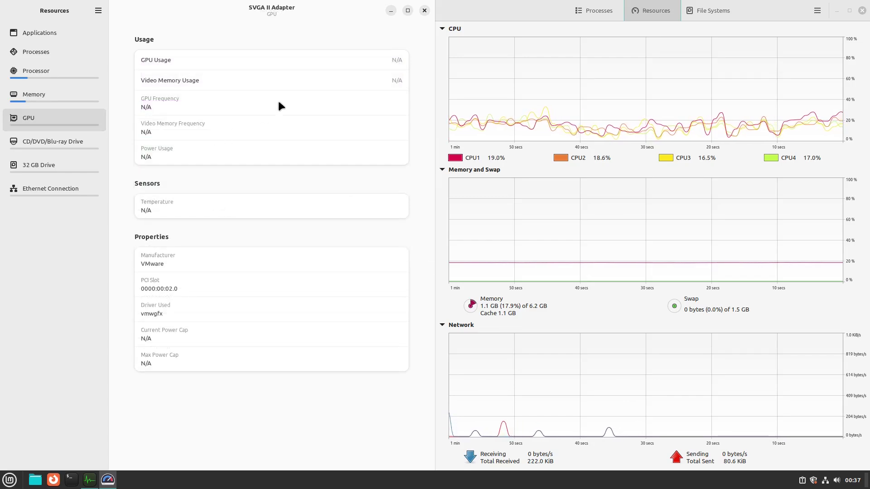
{"action": "left_click", "coordinate": [53, 141]}
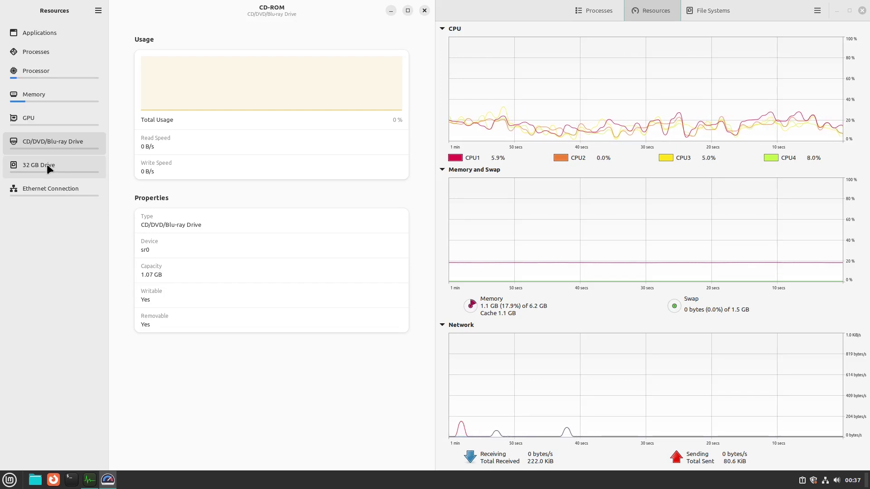
{"action": "left_click", "coordinate": [47, 164]}
{"action": "left_click", "coordinate": [62, 188]}
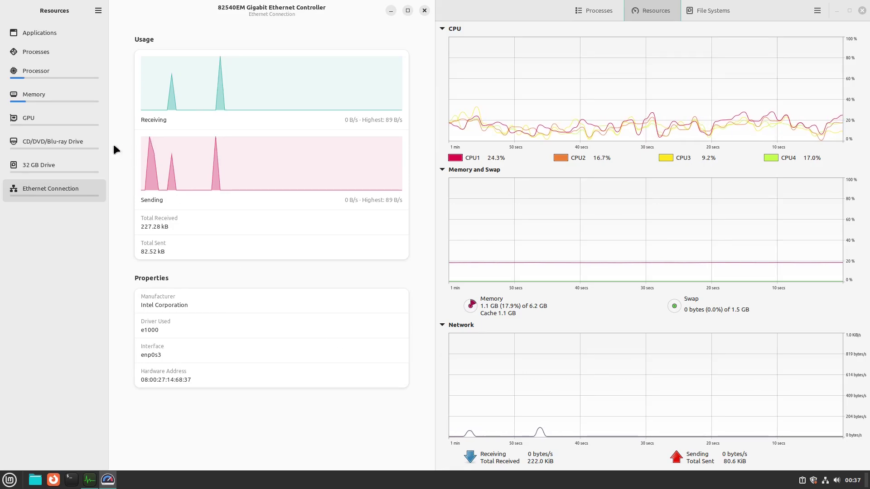
{"action": "left_click", "coordinate": [45, 164]}
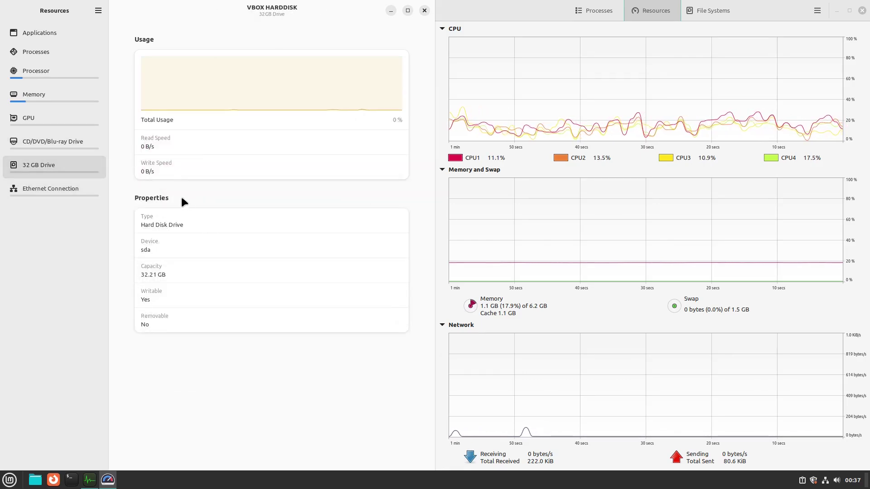
{"action": "left_click", "coordinate": [71, 138]}
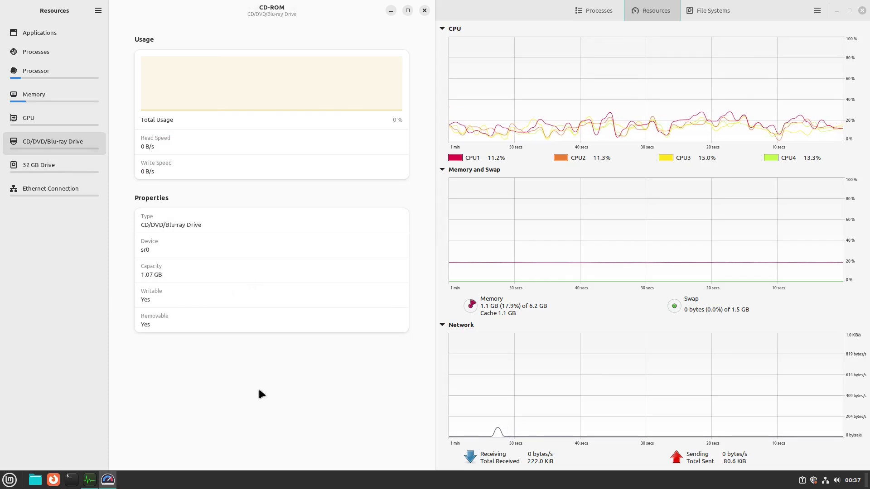
{"action": "left_click", "coordinate": [43, 34]}
- Review Preferences keeping Decimal data units and Celsius, close it, and open the menu
{"action": "left_click", "coordinate": [92, 16]}
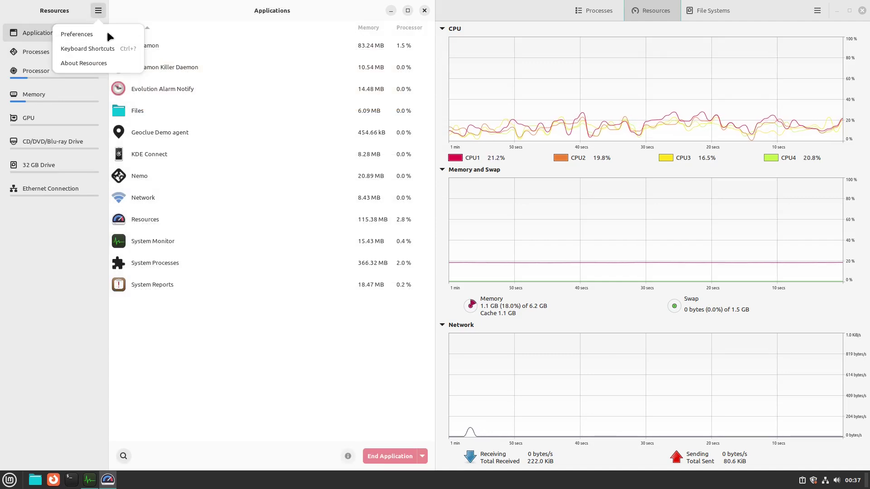
{"action": "left_click", "coordinate": [105, 35]}
{"action": "left_click", "coordinate": [311, 134]}
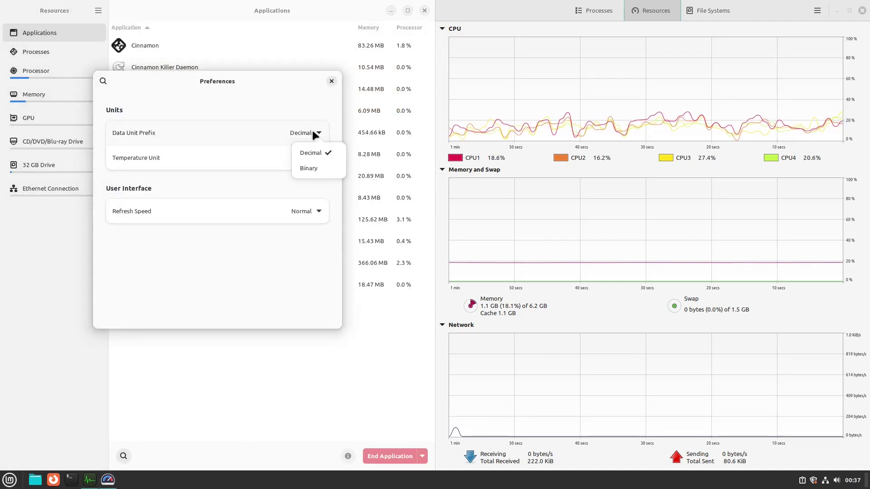
{"action": "left_click", "coordinate": [321, 150]}
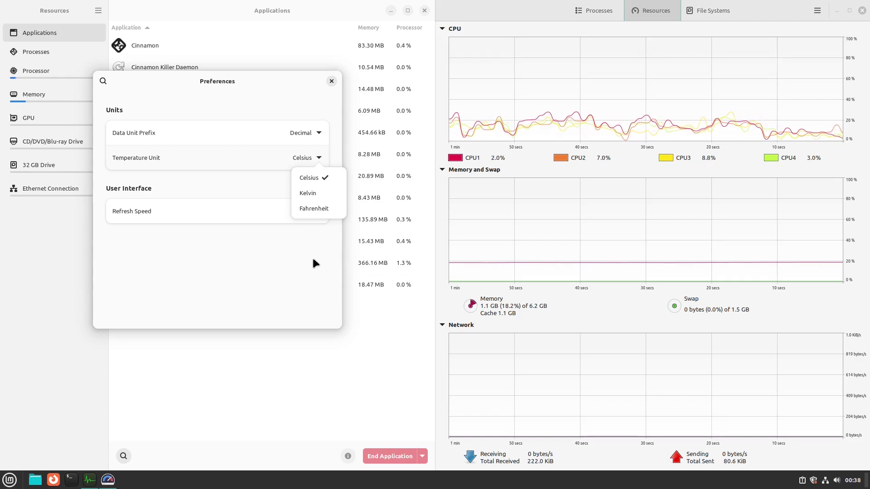
{"action": "left_click", "coordinate": [302, 258]}
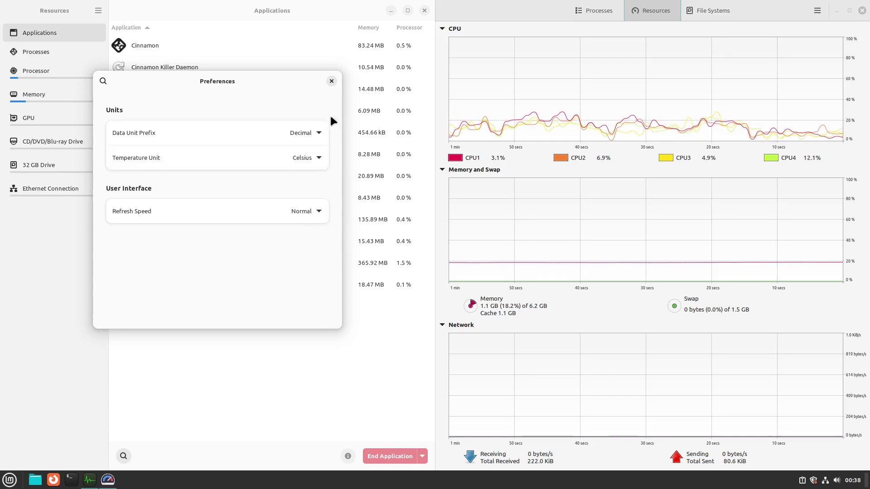
{"action": "left_click", "coordinate": [329, 82]}
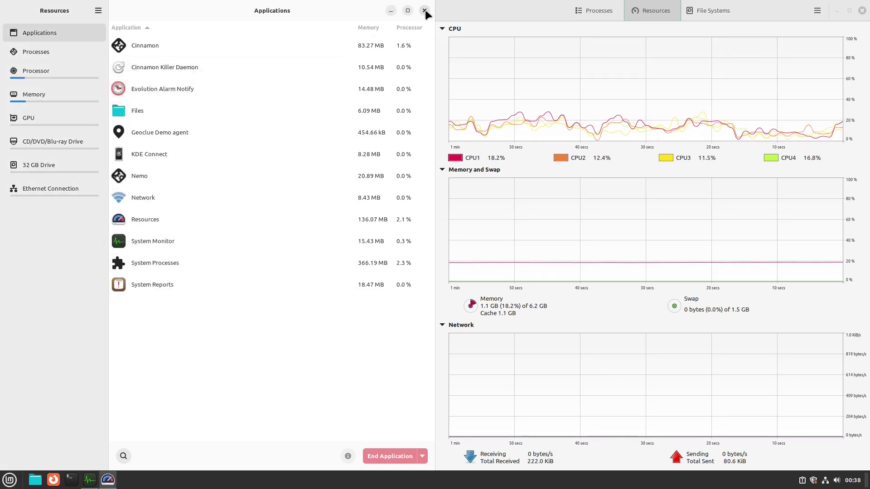
{"action": "key", "text": "super"}
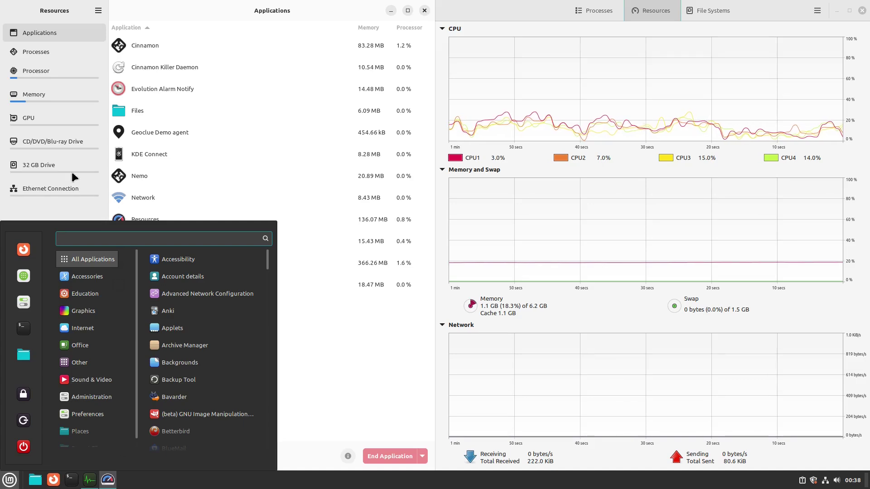
{"action": "left_click", "coordinate": [27, 282]}
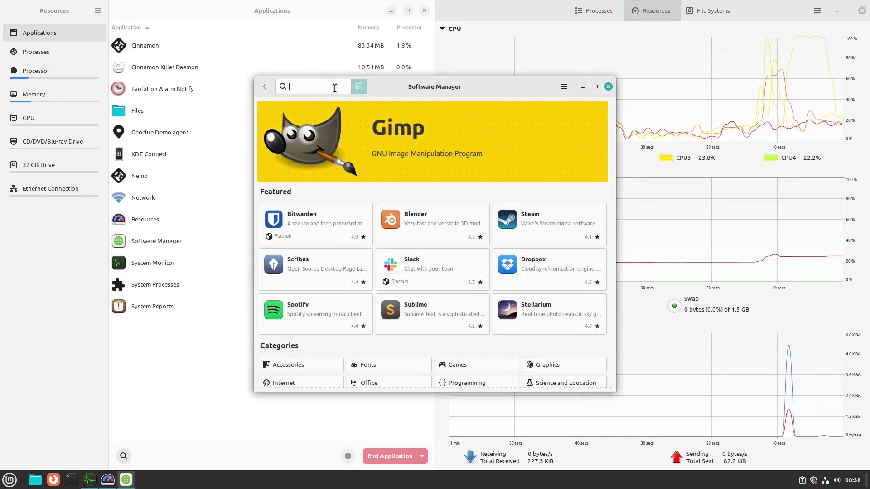
{"action": "type", "text": "resources"}
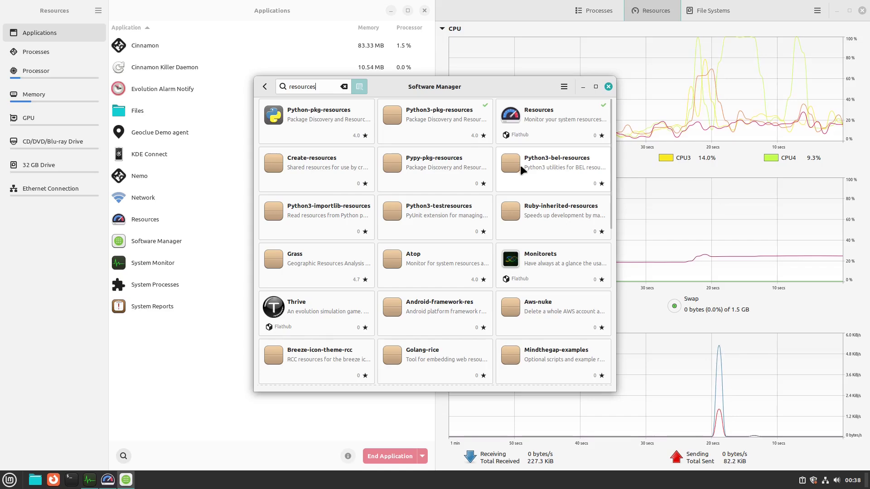
{"action": "left_click", "coordinate": [543, 116]}
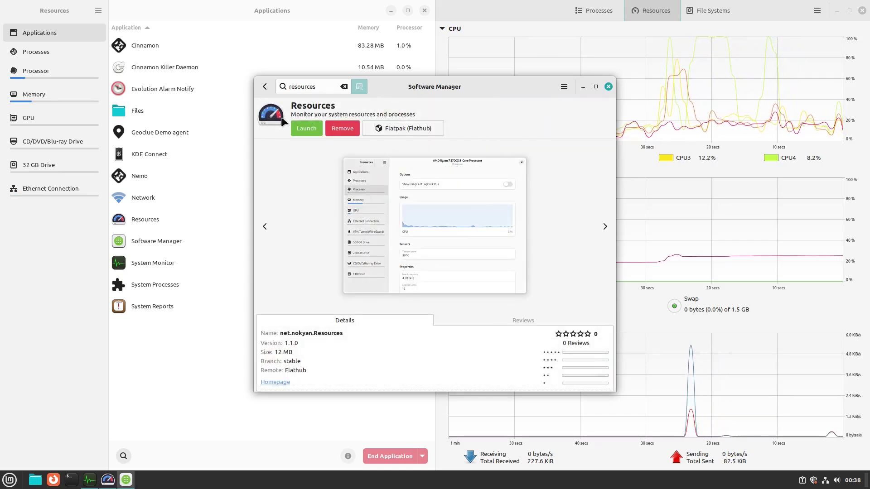
{"action": "scroll", "coordinate": [552, 246], "scroll_direction": "down", "scroll_amount": 3}
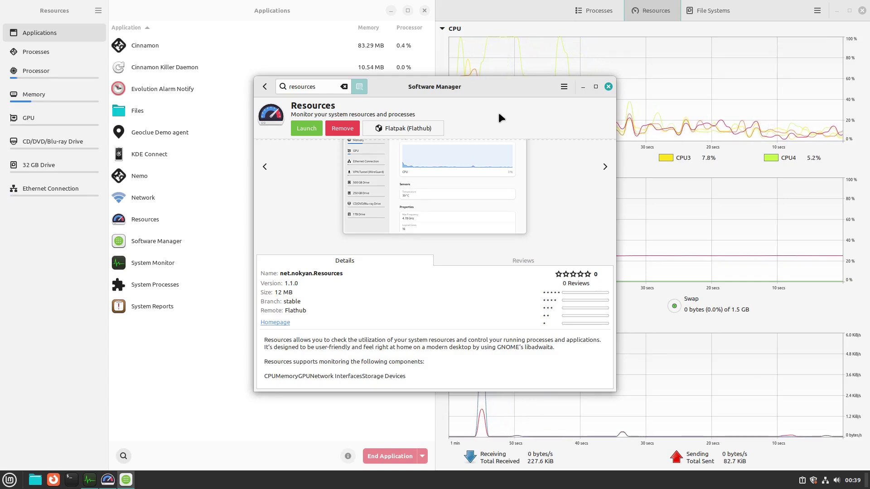
{"action": "left_click", "coordinate": [608, 86]}
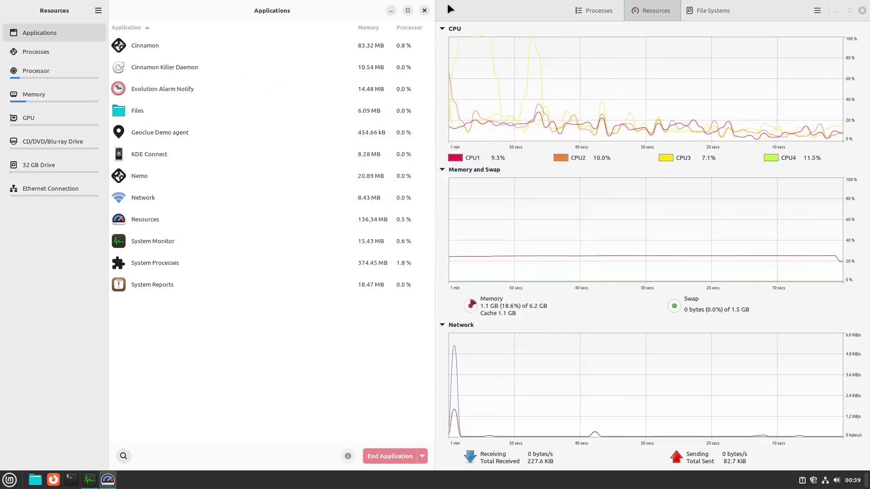
- View the Processor and Memory usage pages, then close the System Monitor window
{"action": "left_click", "coordinate": [36, 71]}
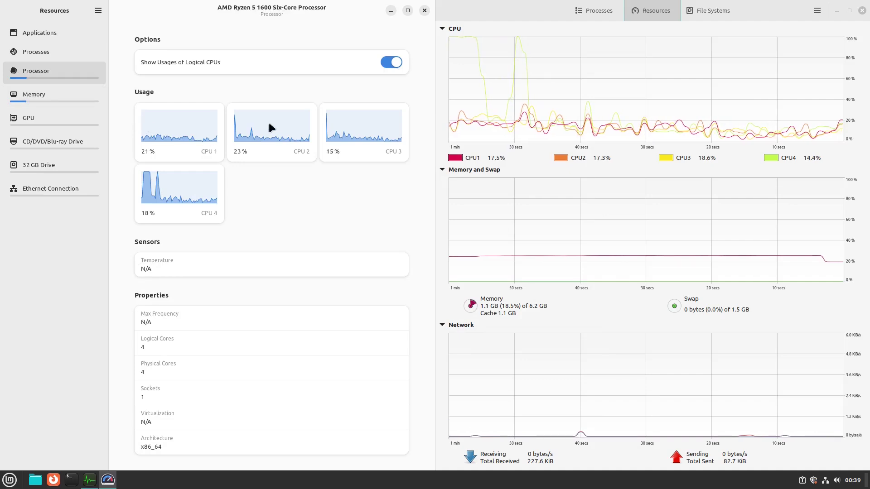
{"action": "left_click", "coordinate": [39, 94]}
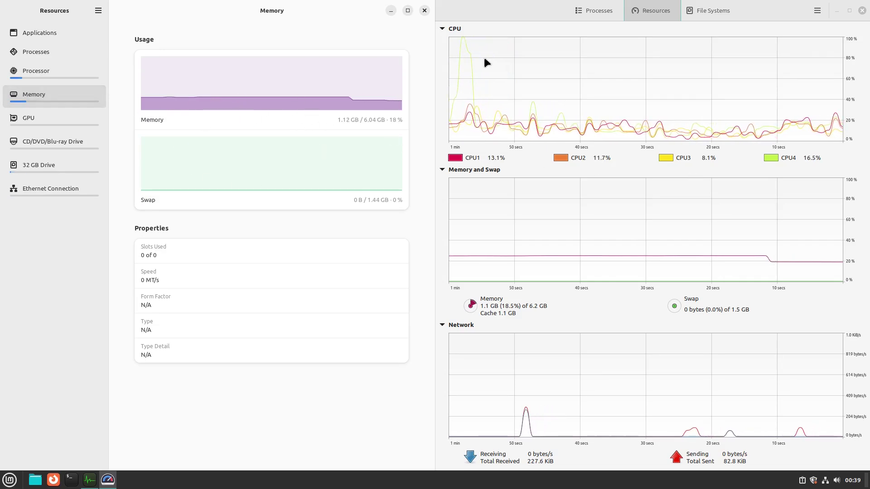
{"action": "key", "text": "alt+F4"}
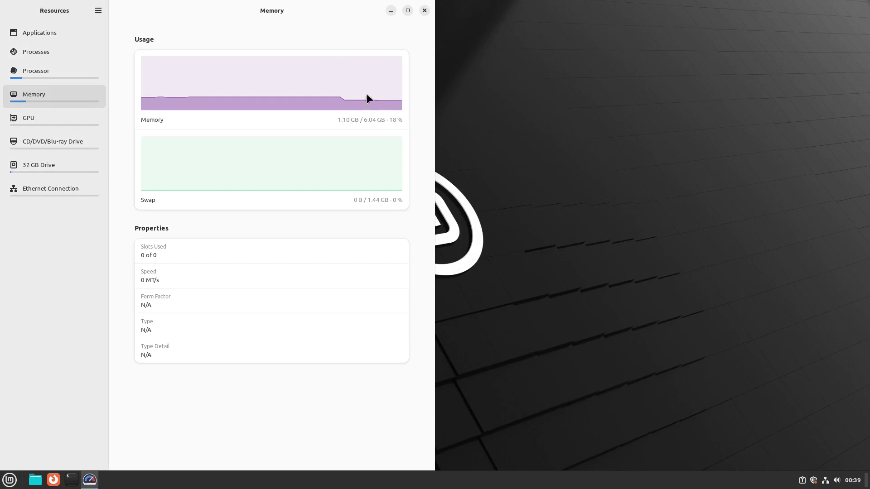
- Check the Applications, Processes and Processor pages, then close Resources to the desktop
{"action": "left_click", "coordinate": [42, 35]}
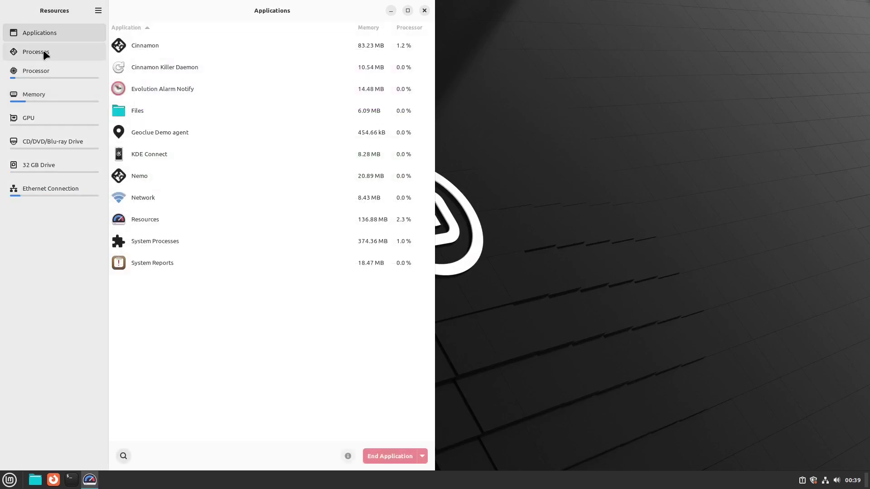
{"action": "left_click", "coordinate": [42, 50]}
{"action": "left_click", "coordinate": [43, 71]}
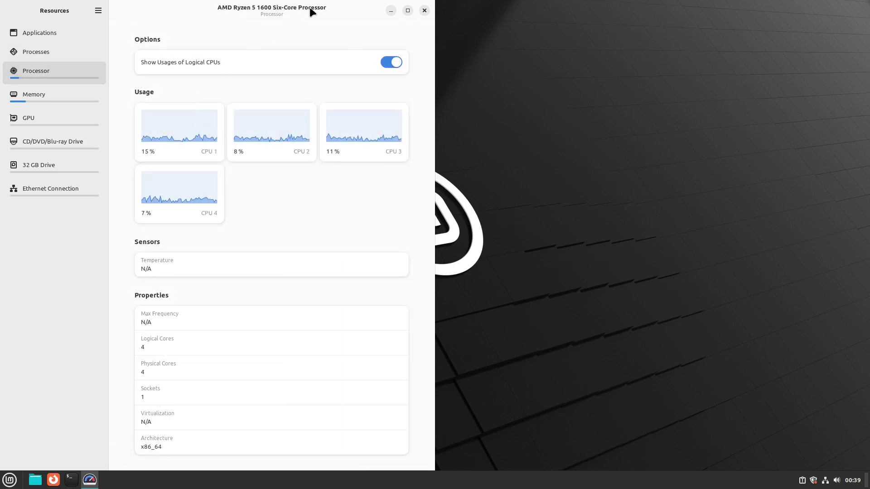
{"action": "left_click", "coordinate": [425, 11]}
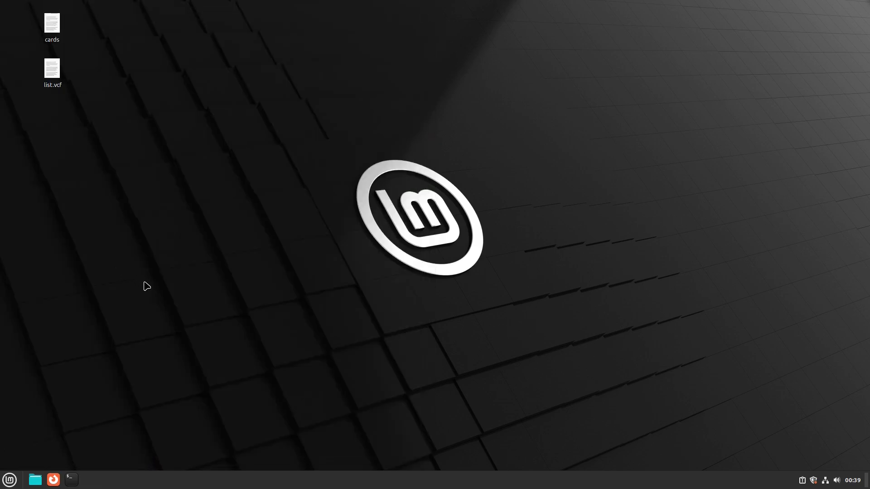